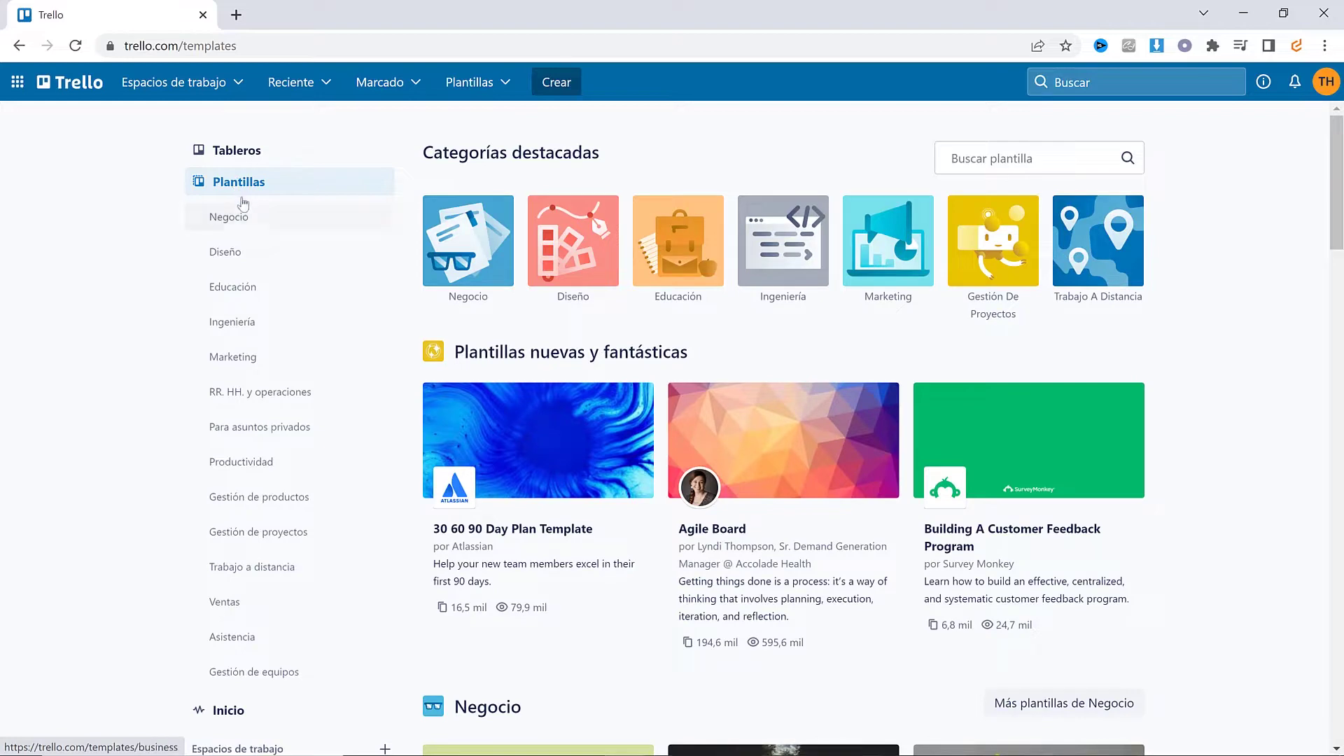
# Step: Open the Negocio template category and look through the business templates it offers
pyautogui.click(234, 218)
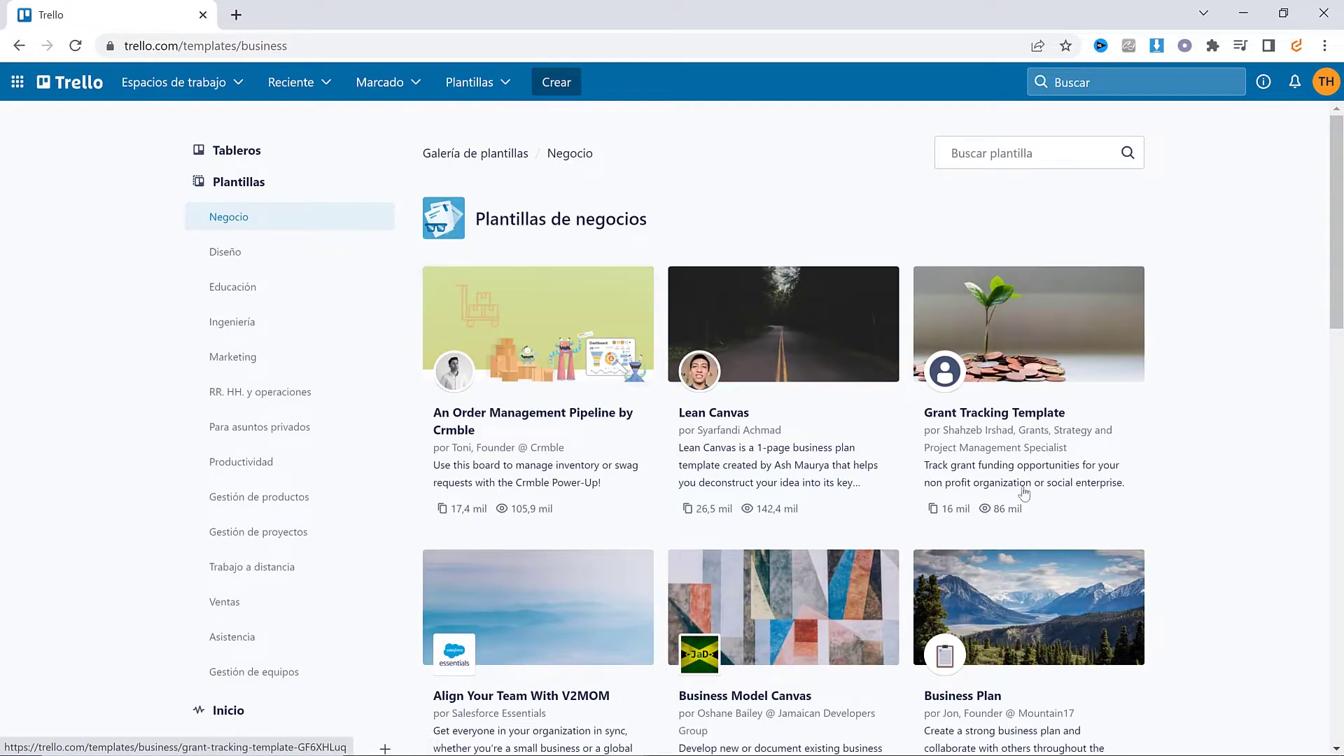
pyautogui.scroll(-10, 1024, 492)
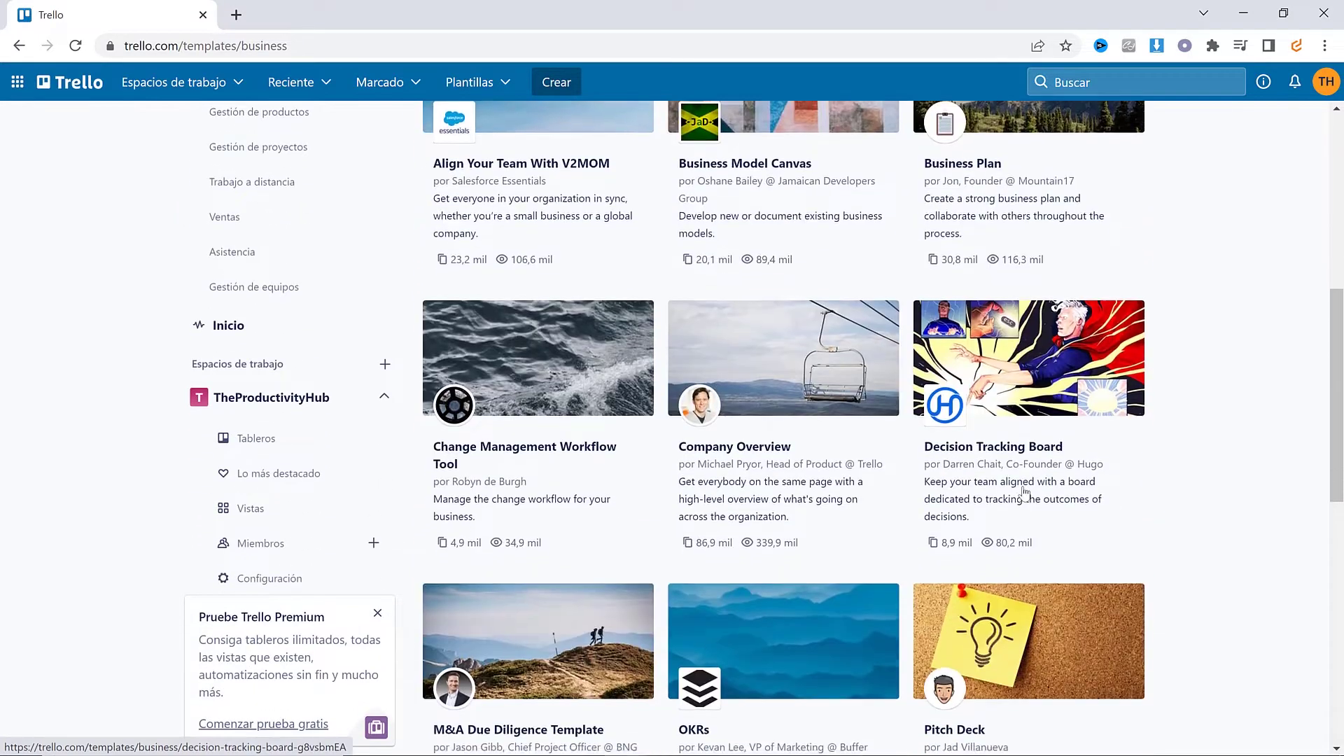
pyautogui.scroll(-2, 1024, 492)
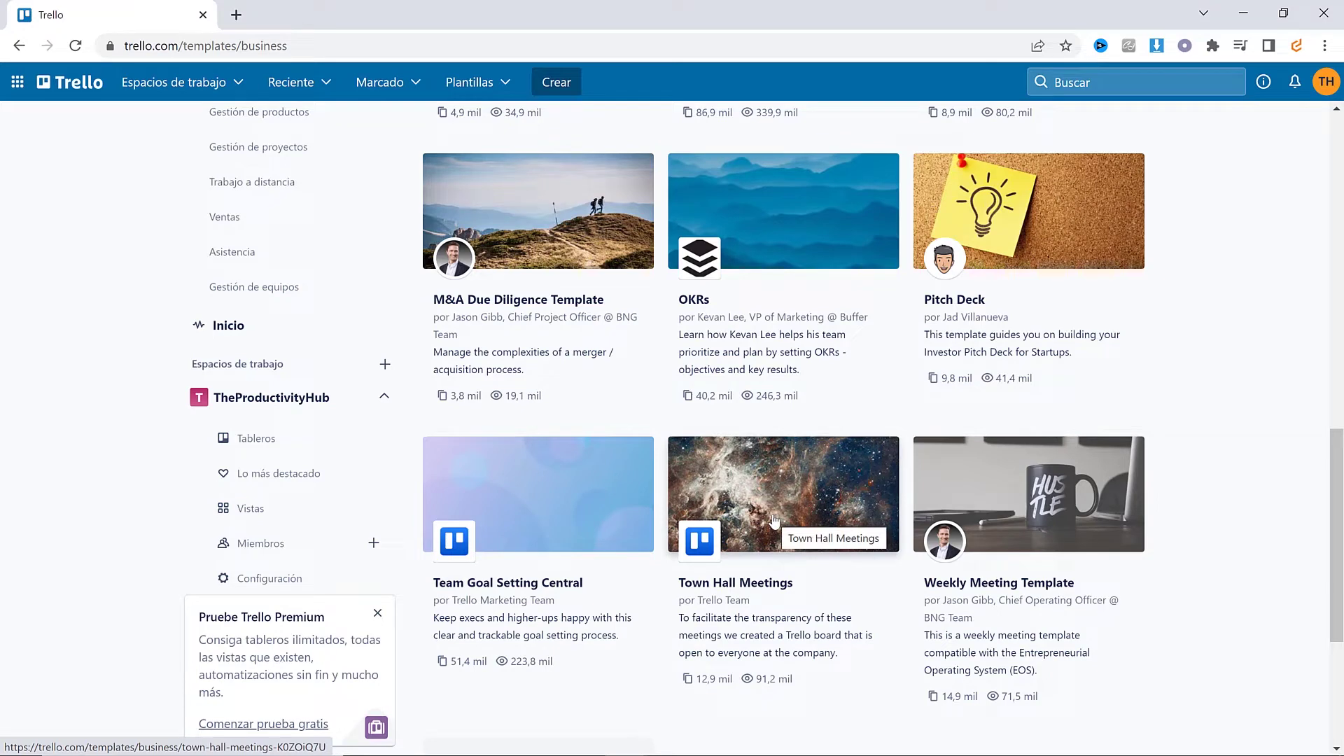
pyautogui.scroll(-2, 774, 521)
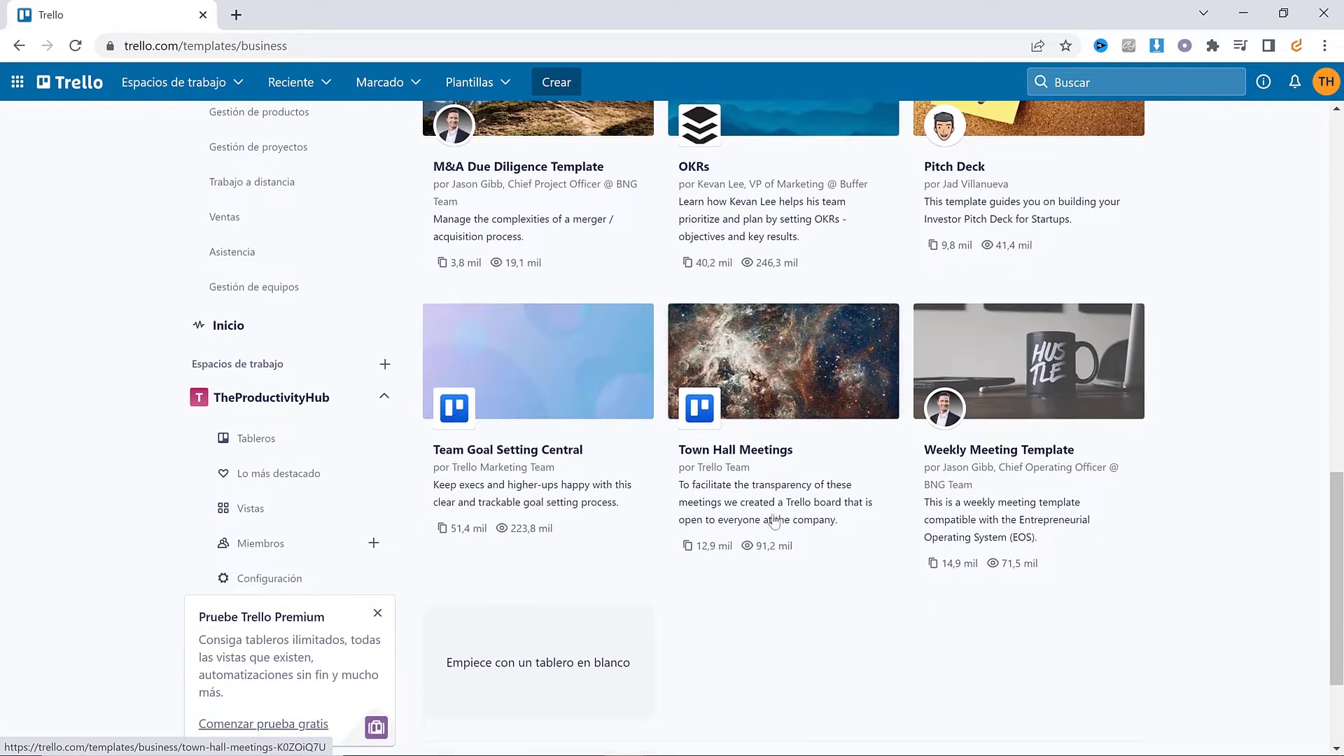
# Step: Open the Team Goal Setting Central template in a new tab, examine its description and board preview, and close that tab
pyautogui.middleClick(530, 266)
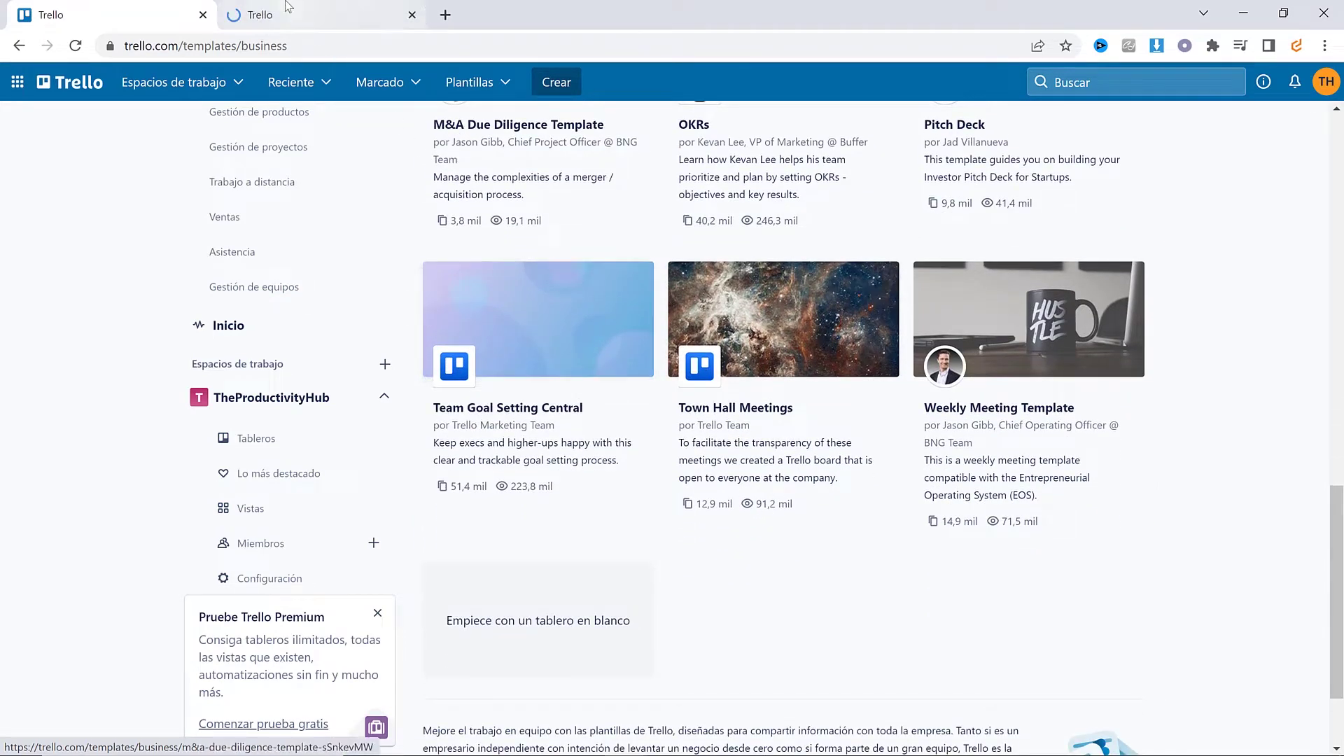
pyautogui.click(280, 14)
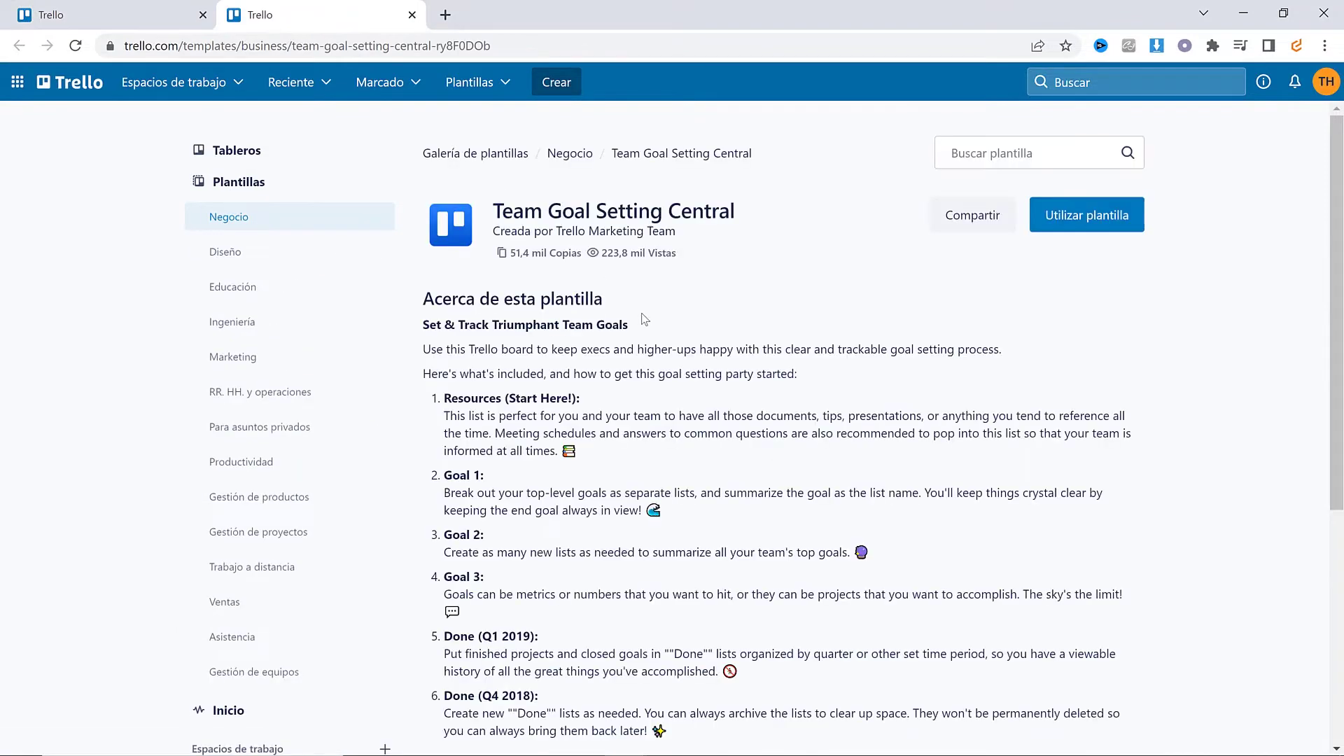
pyautogui.scroll(-8, 773, 398)
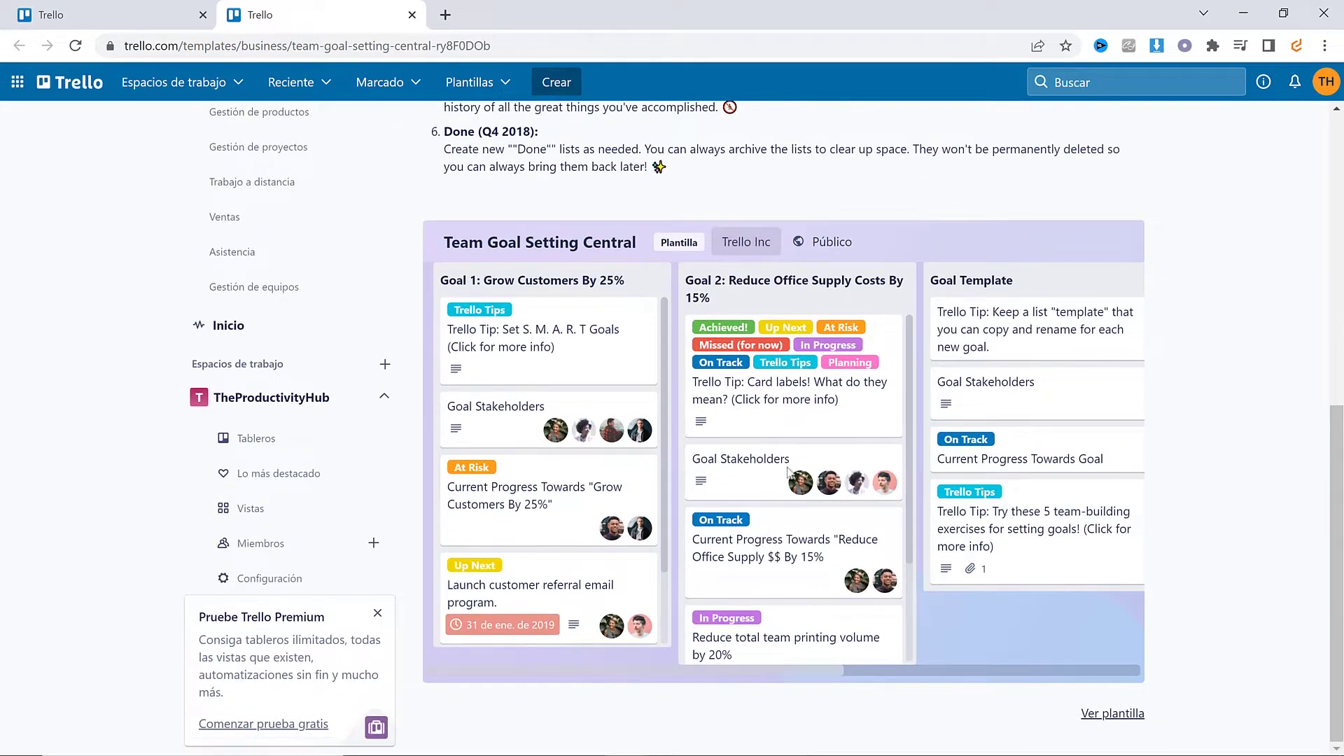
pyautogui.moveTo(826, 676); pyautogui.dragTo(1077, 655)
pyautogui.hotkey('ctrl', 'w')
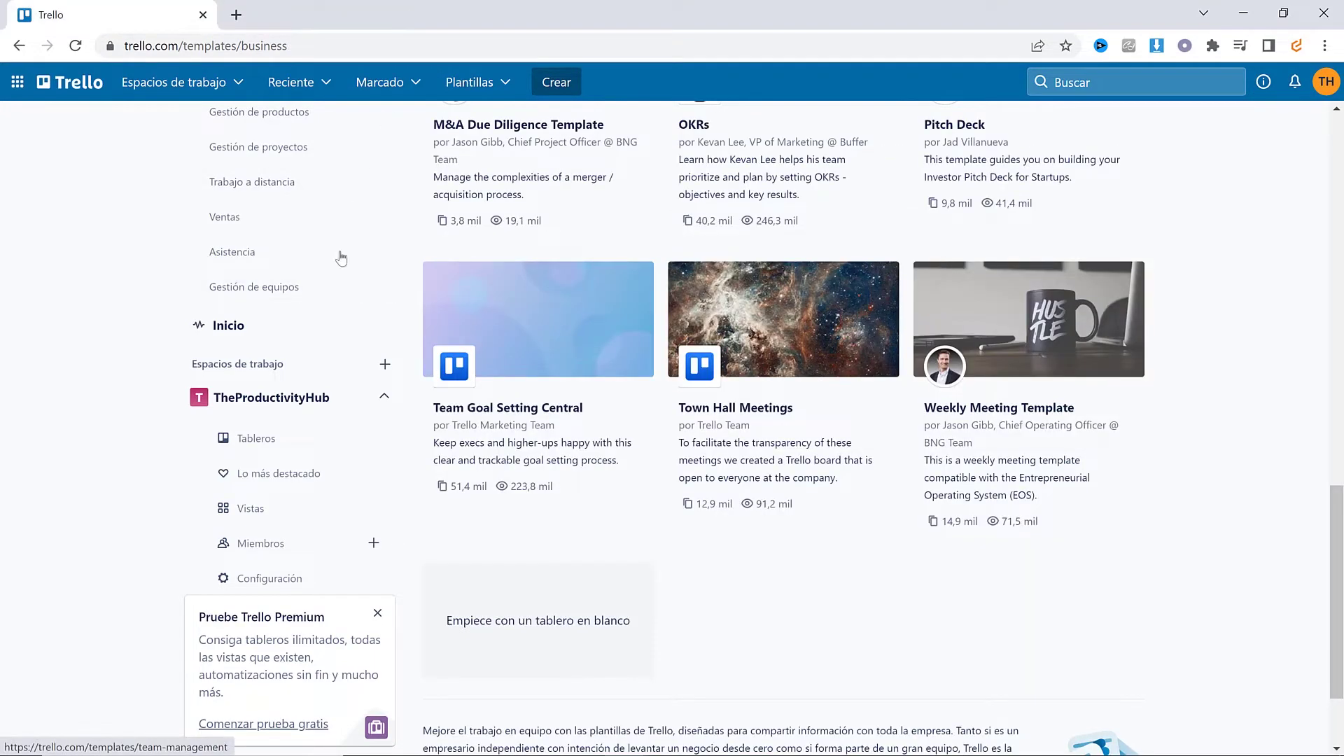
# Step: Open the Weekly Planner template from the Productividad category in a new tab and examine its board preview across the weekday lists
pyautogui.scroll(6, 329, 294)
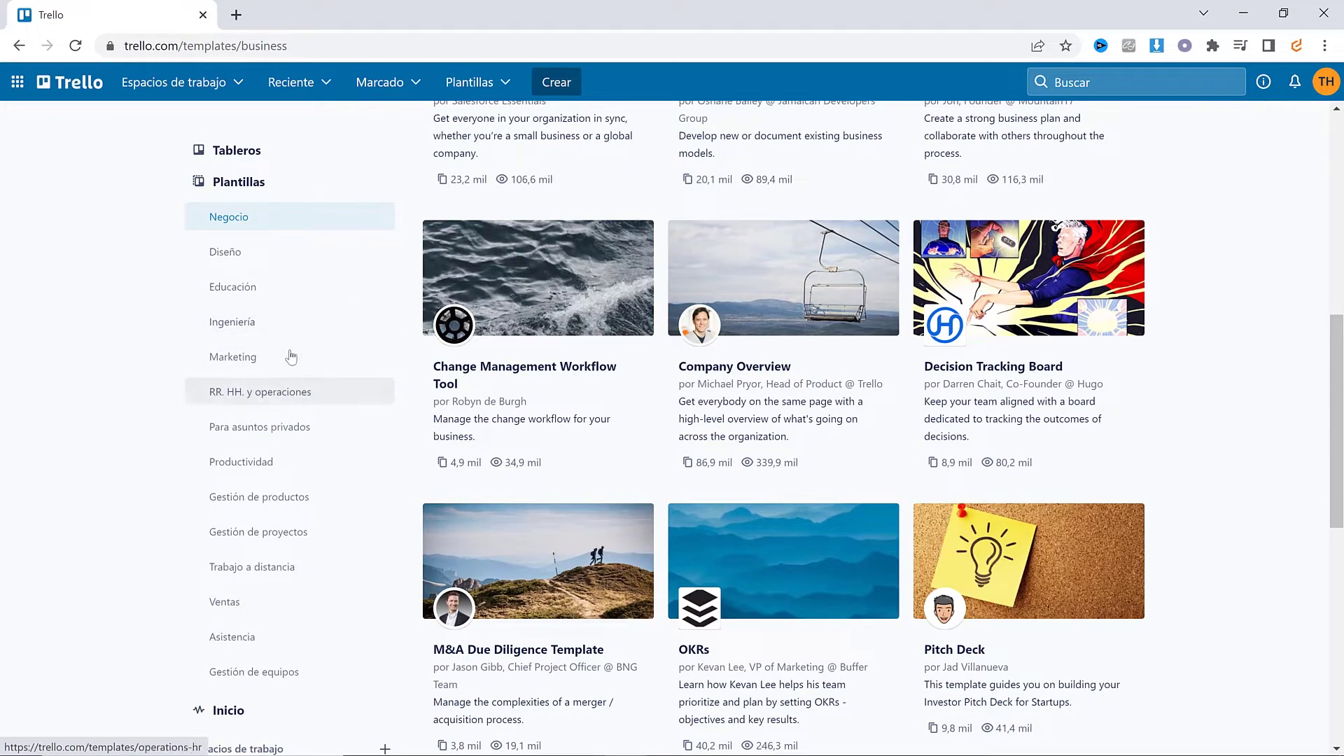
pyautogui.click(264, 460)
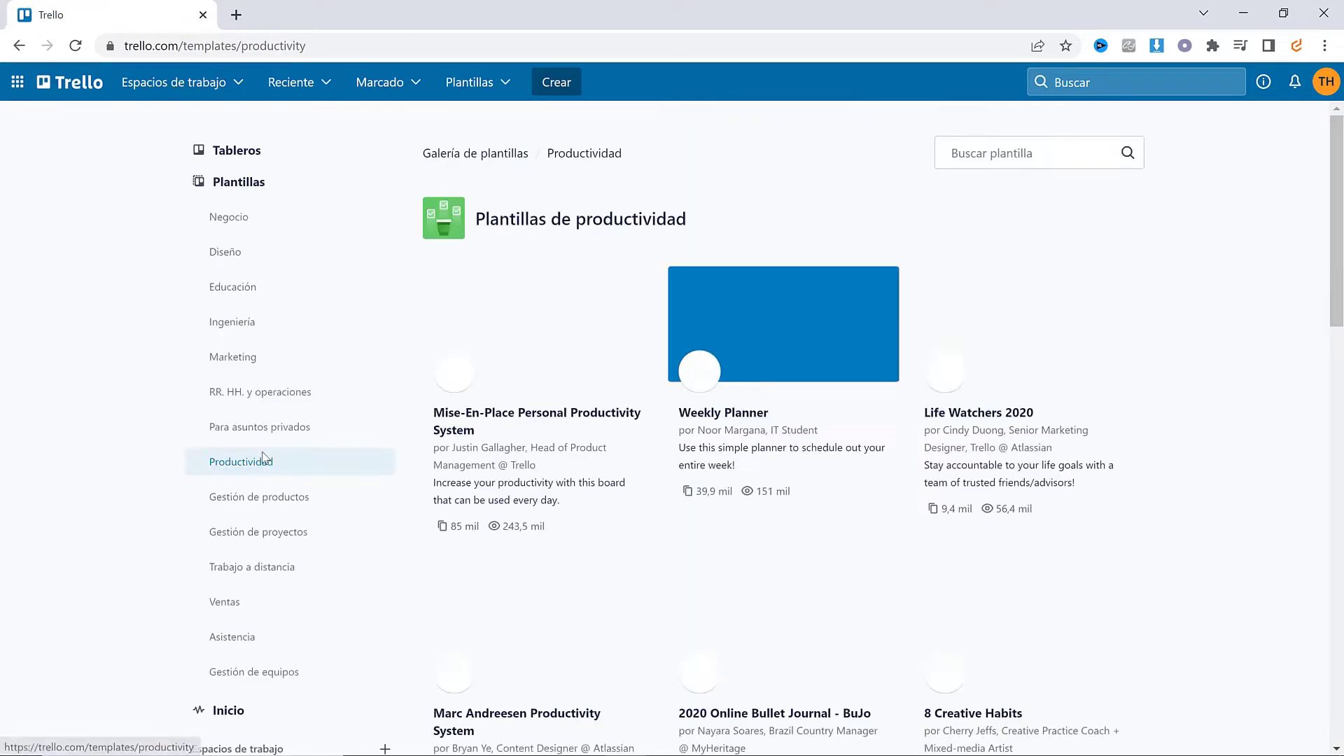
pyautogui.middleClick(765, 460)
pyautogui.scroll(-7, 776, 458)
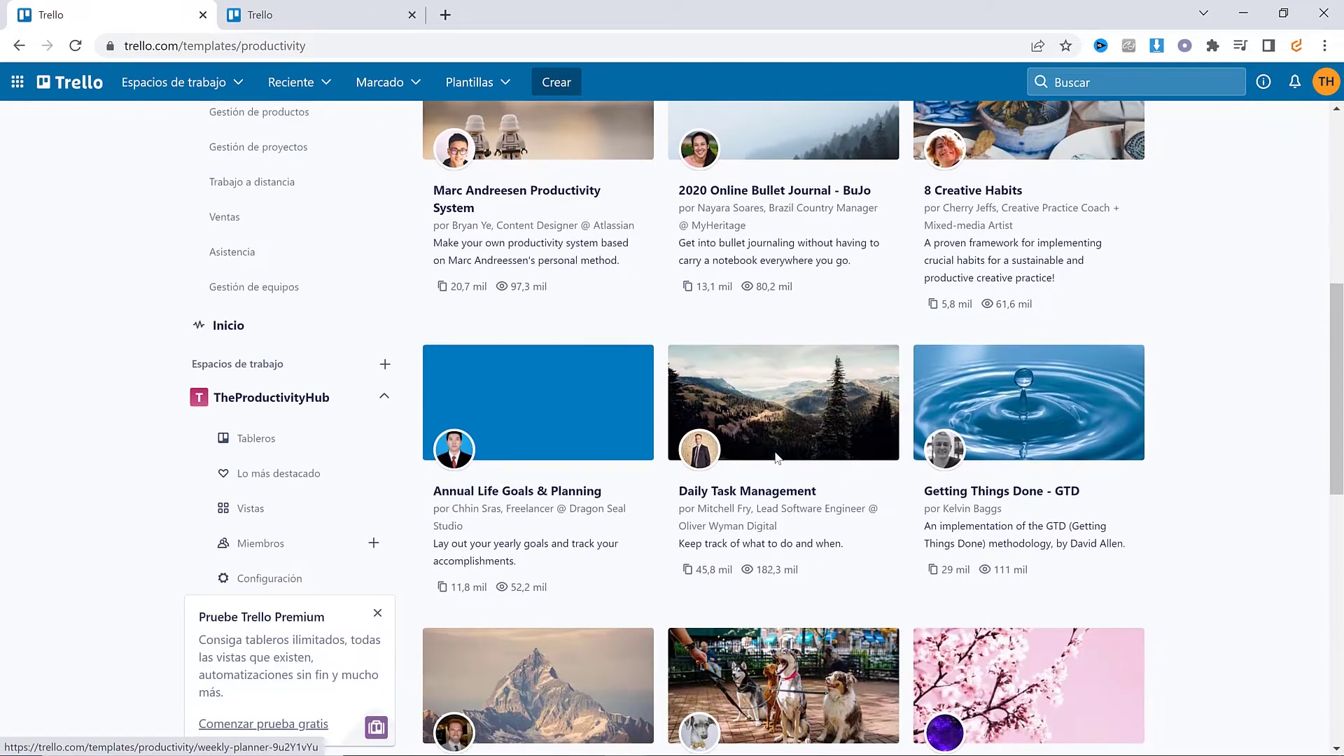
pyautogui.hotkey('ctrl', 'Tab')
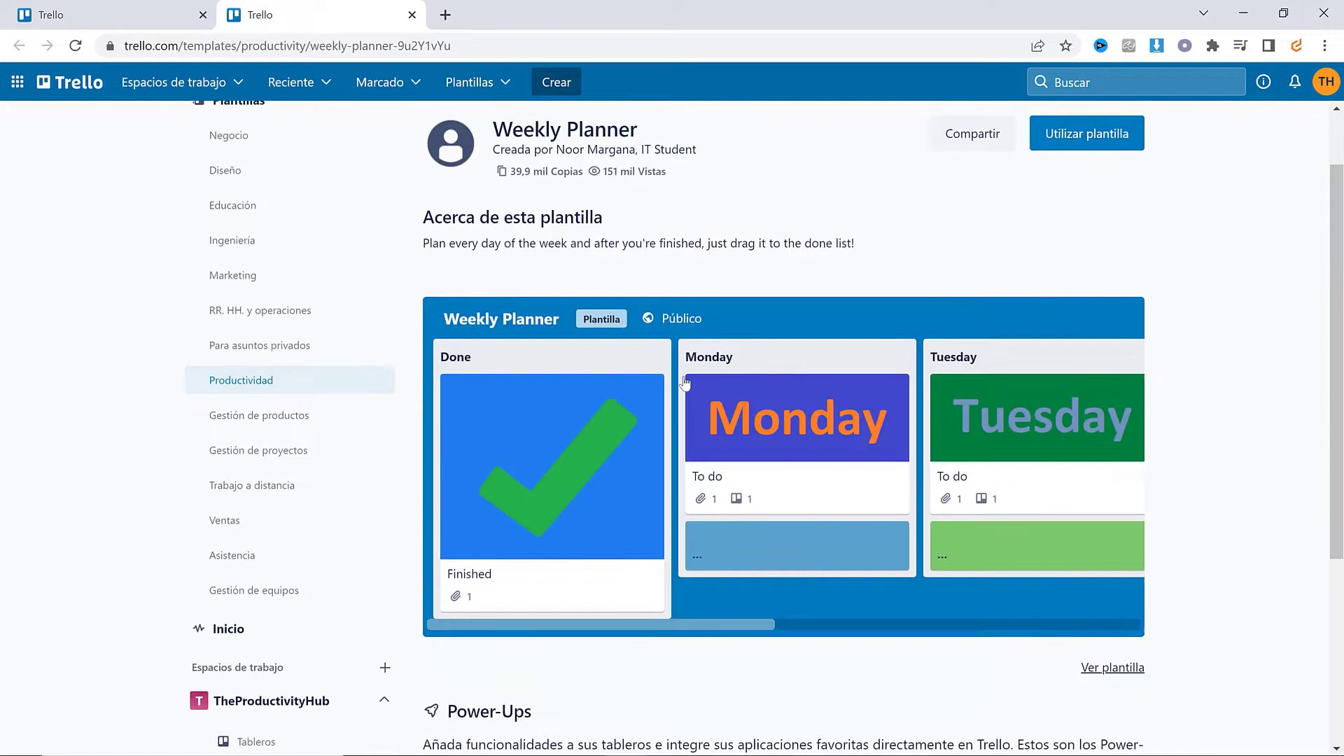
pyautogui.moveTo(652, 621); pyautogui.dragTo(1018, 618)
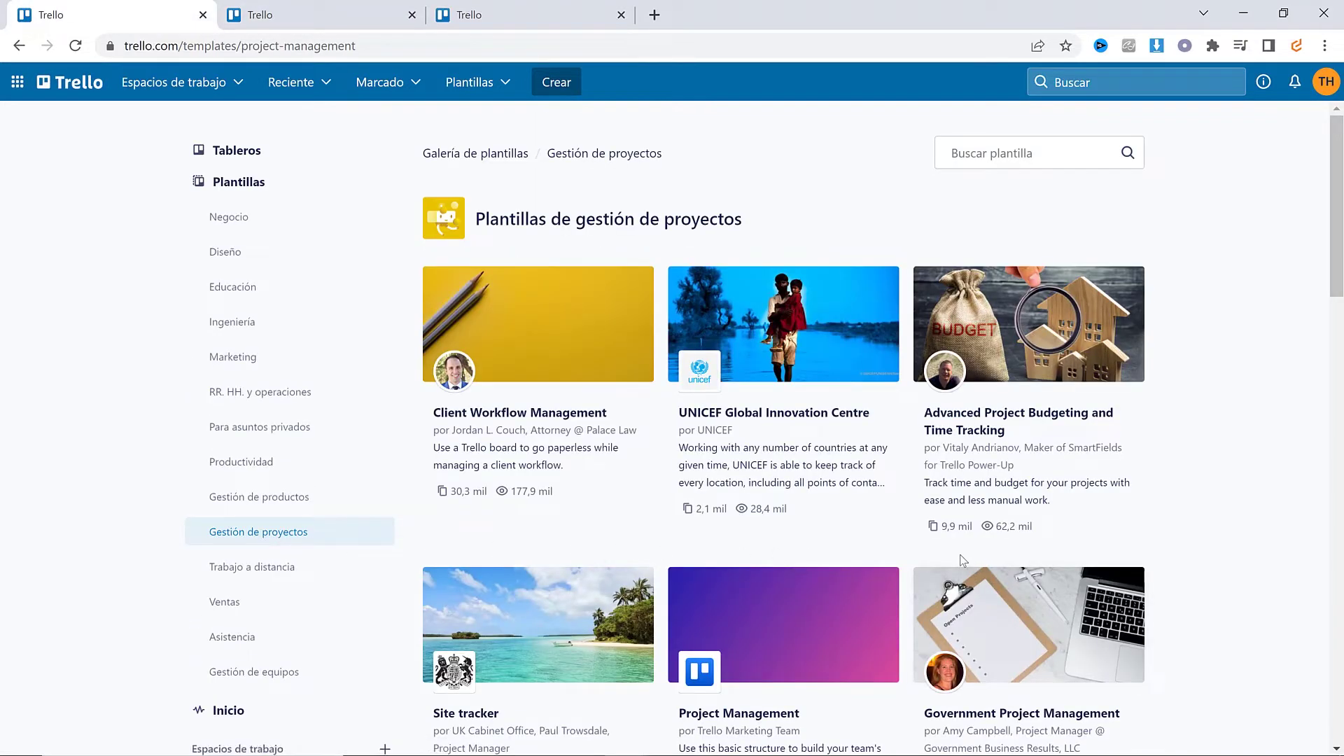
# Step: Open the Project Management template from the Gestión de proyectos category in a new tab and review all lists in its board preview
pyautogui.scroll(-6, 963, 560)
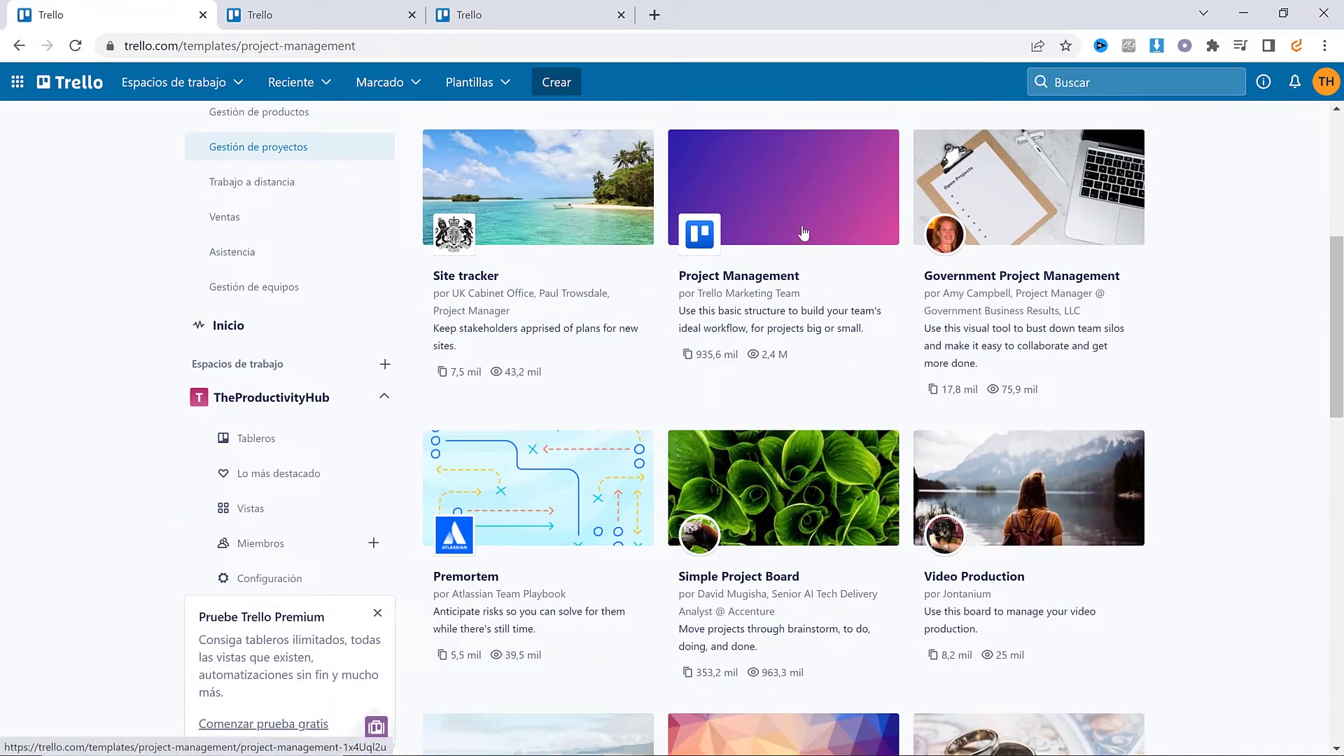
pyautogui.click(804, 233)
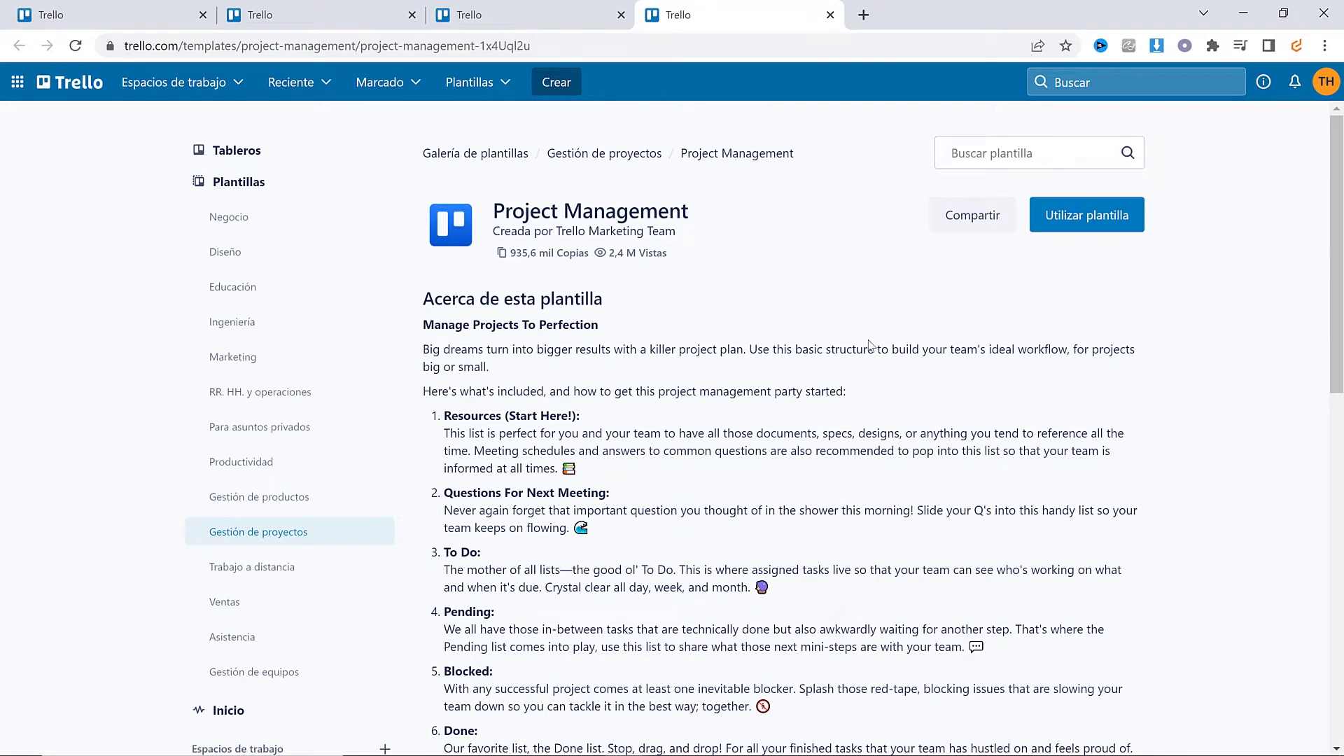
pyautogui.scroll(-9, 868, 344)
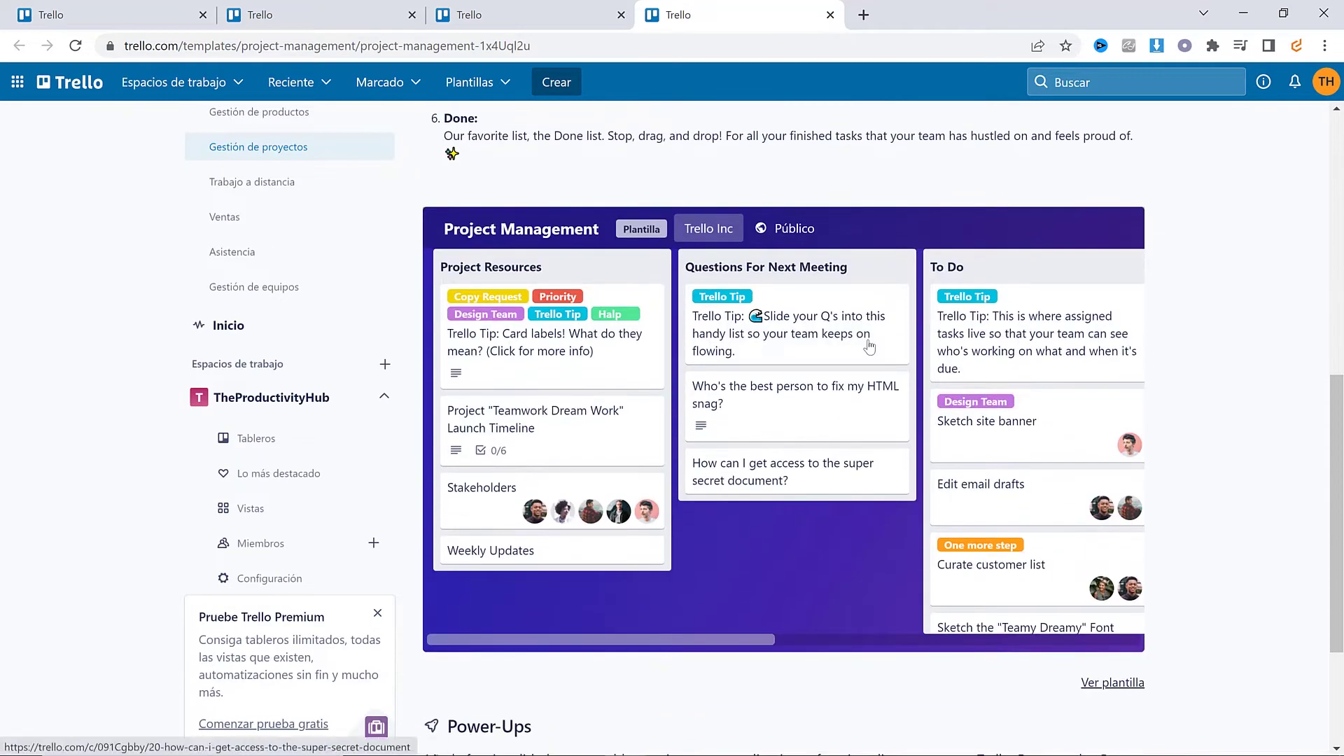
pyautogui.moveTo(656, 640); pyautogui.dragTo(1027, 664)
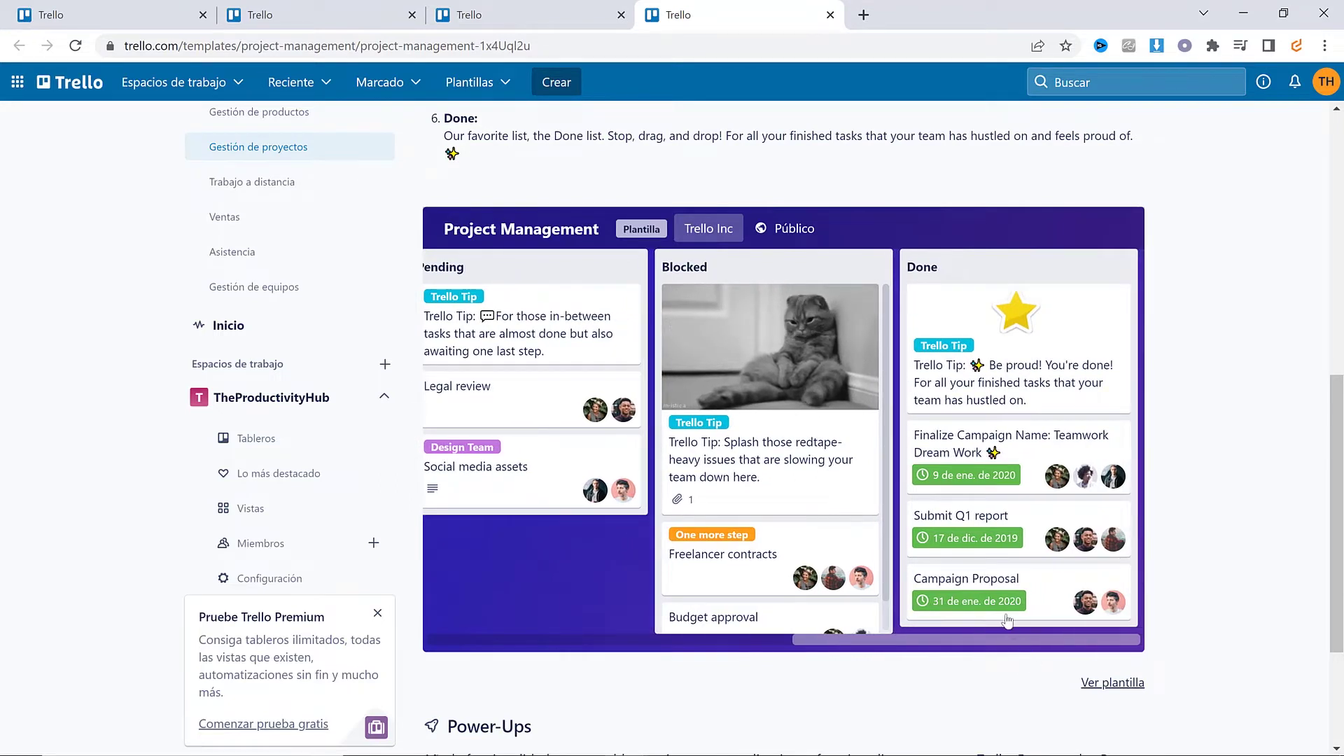
pyautogui.moveTo(885, 417); pyautogui.dragTo(889, 466)
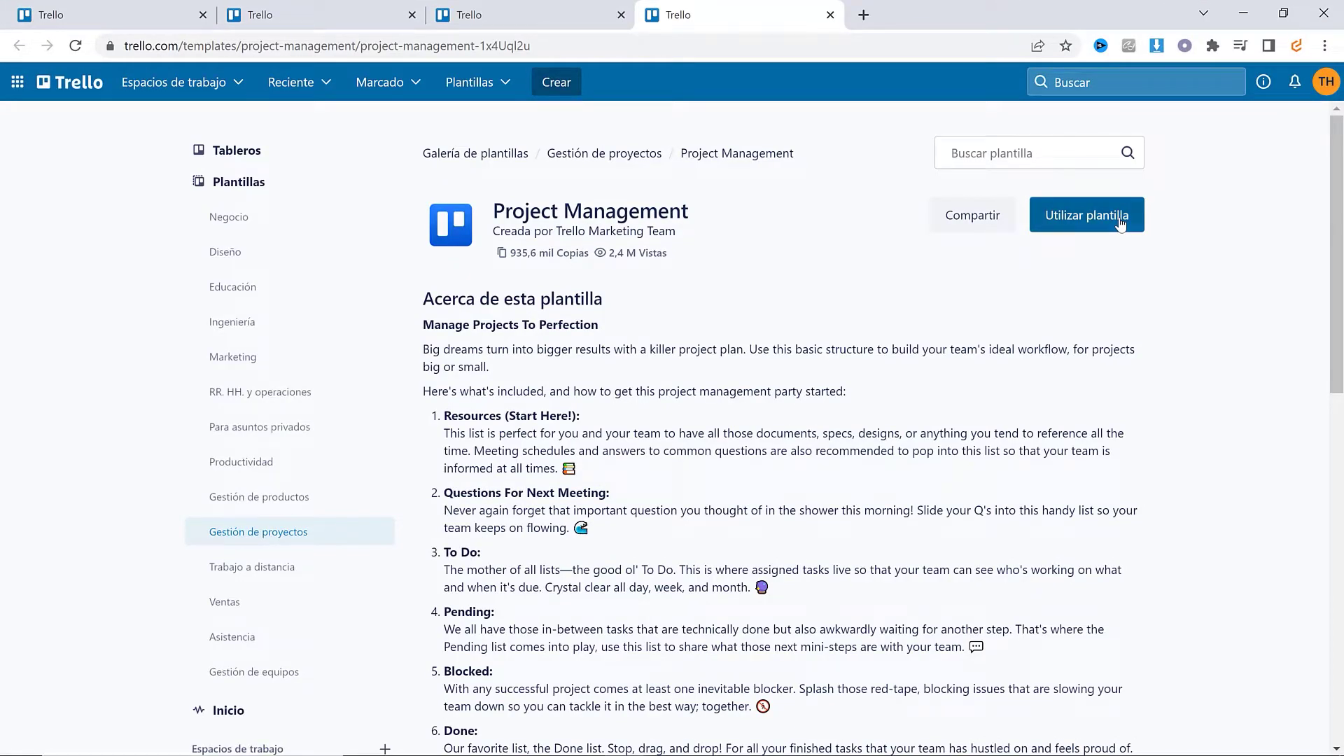
# Step: Create the board "Proyecto Camino Digital" from the Project Management template in the TheProductivityHub workspace, keeping neither the cards nor the template cards
pyautogui.click(1120, 223)
pyautogui.write('P')
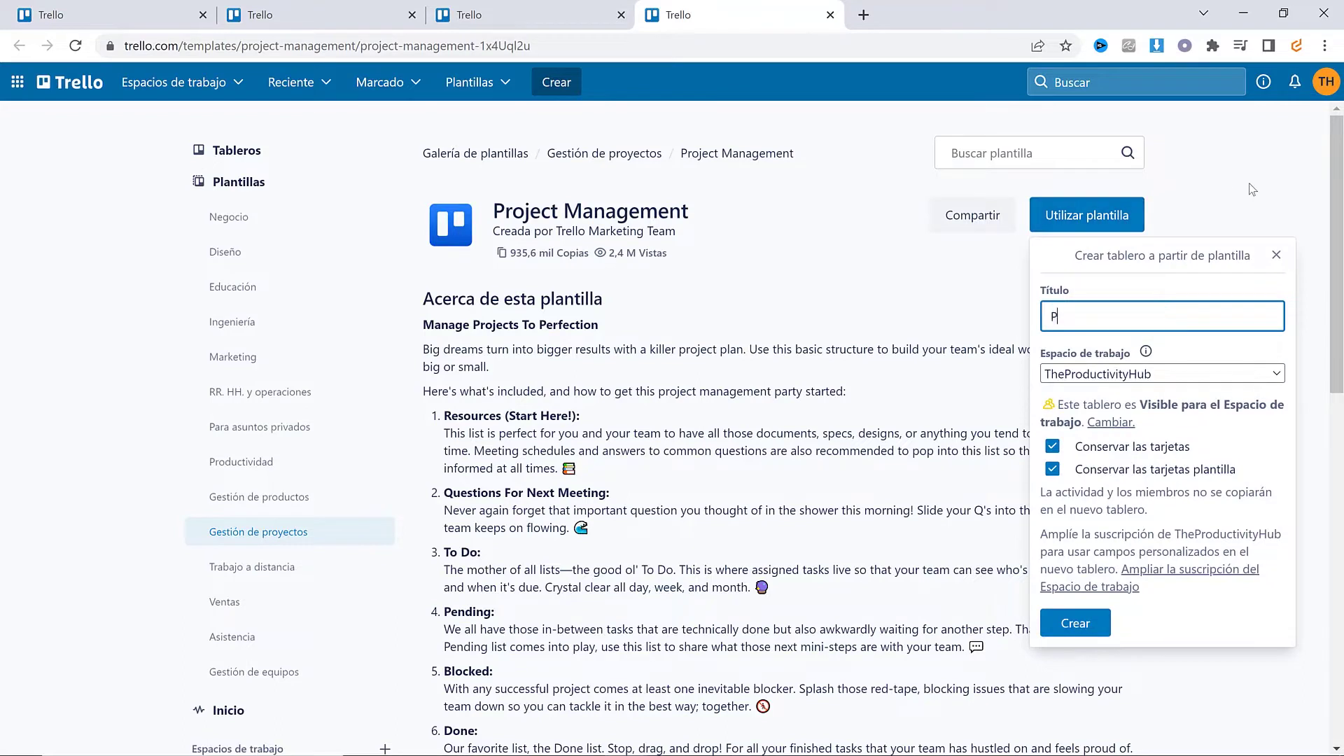
pyautogui.write('royecto Camino Digital')
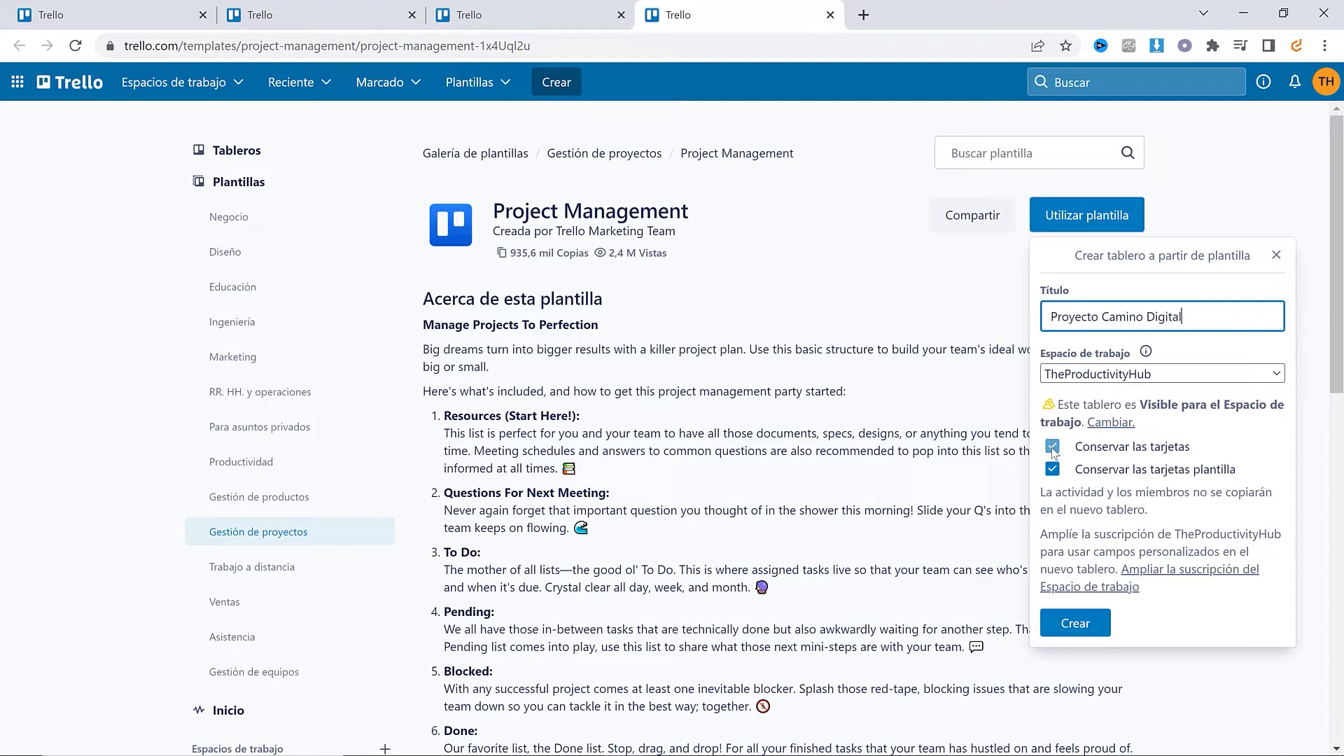
pyautogui.click(1052, 448)
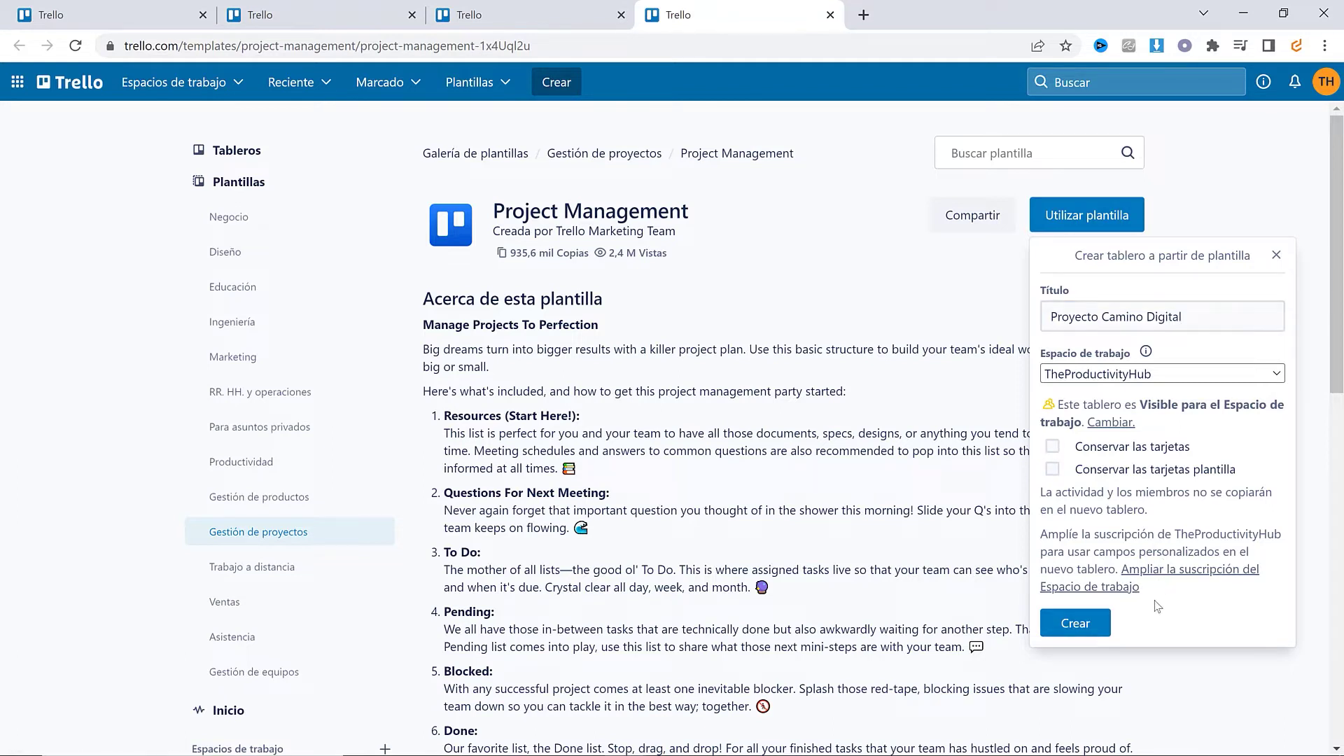
pyautogui.click(1073, 625)
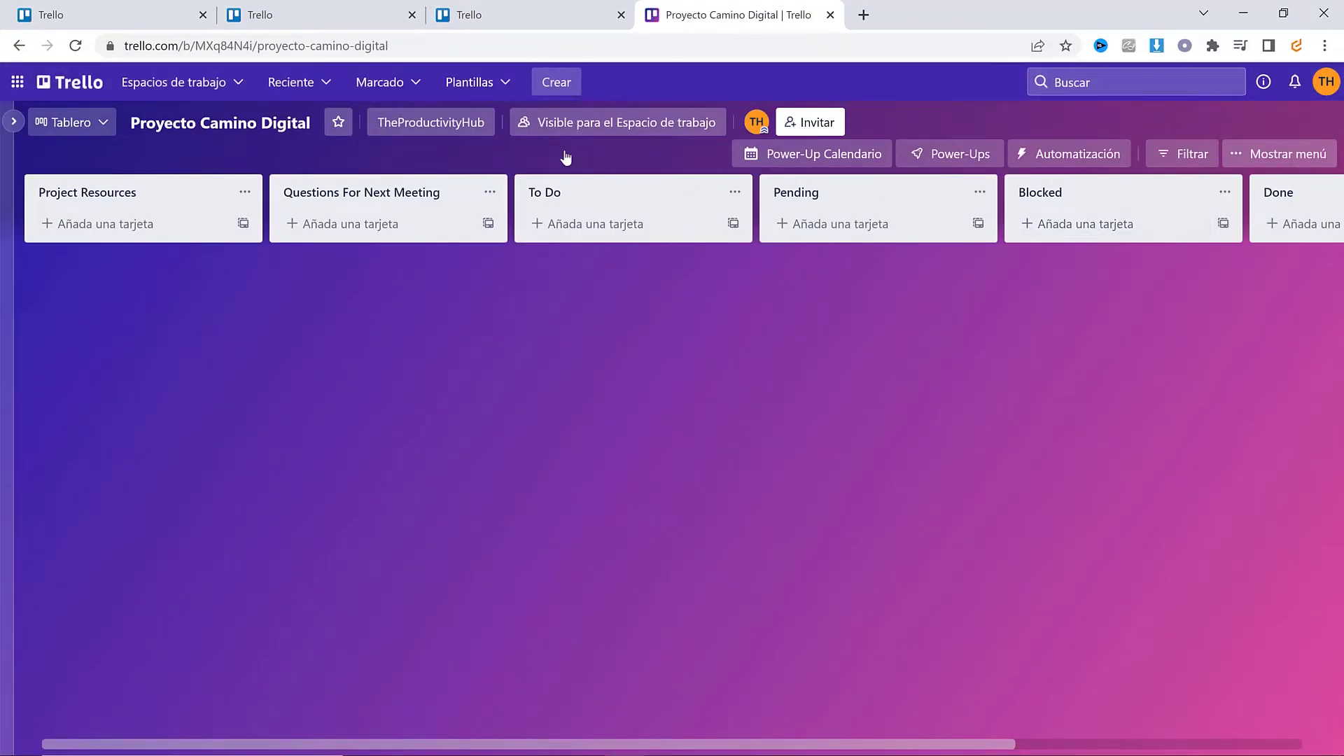
pyautogui.moveTo(555, 749)
pyautogui.mouseDown()
pyautogui.moveTo(812, 754)
pyautogui.moveTo(543, 753)
pyautogui.mouseUp()
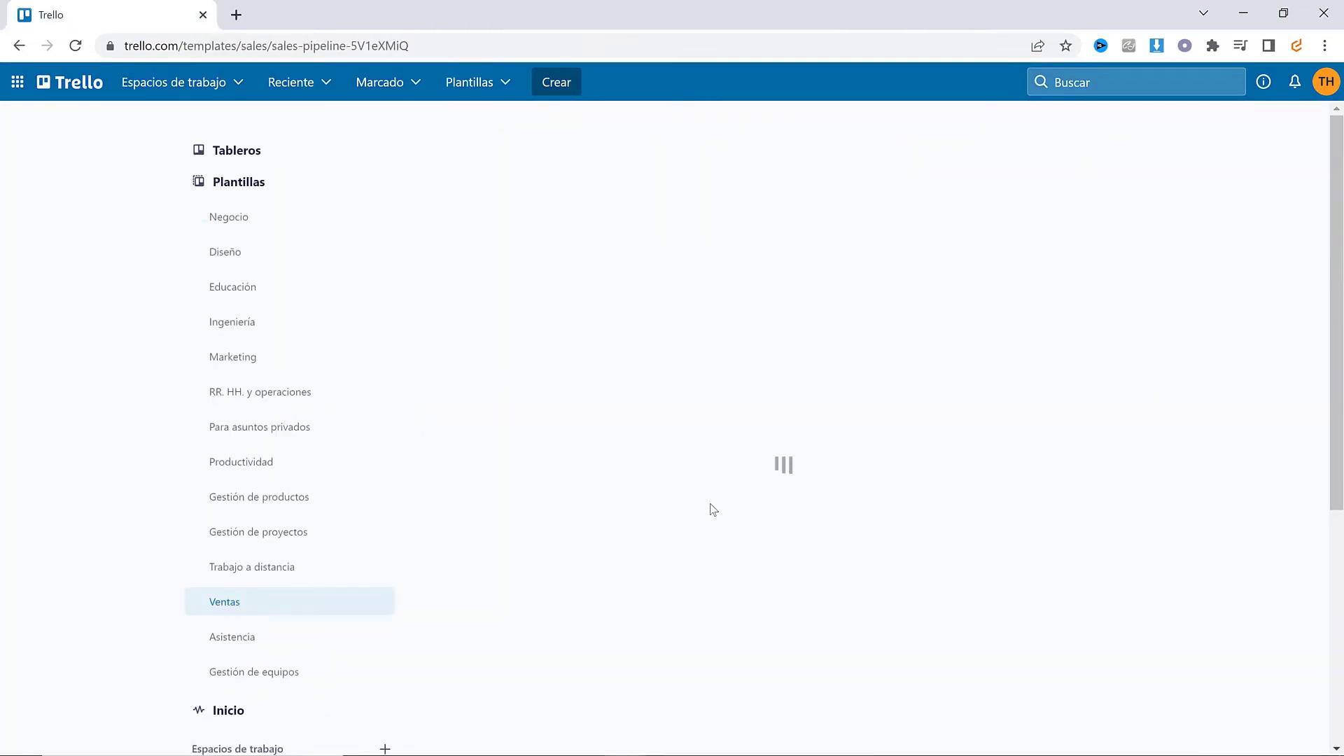
# Step: Review the Sales Pipeline template's description, usage instructions and board preview
pyautogui.scroll(-1, 1026, 481)
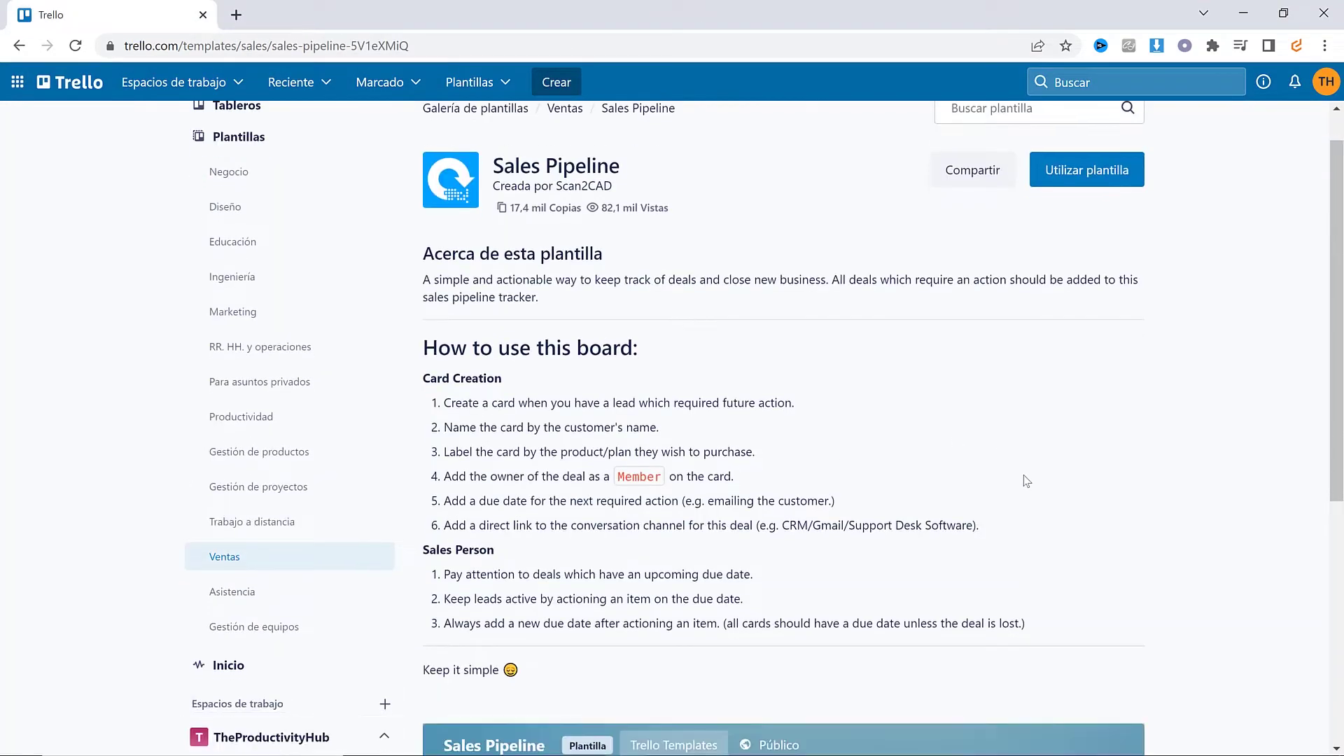
pyautogui.scroll(-5, 1027, 480)
pyautogui.scroll(5, 1026, 481)
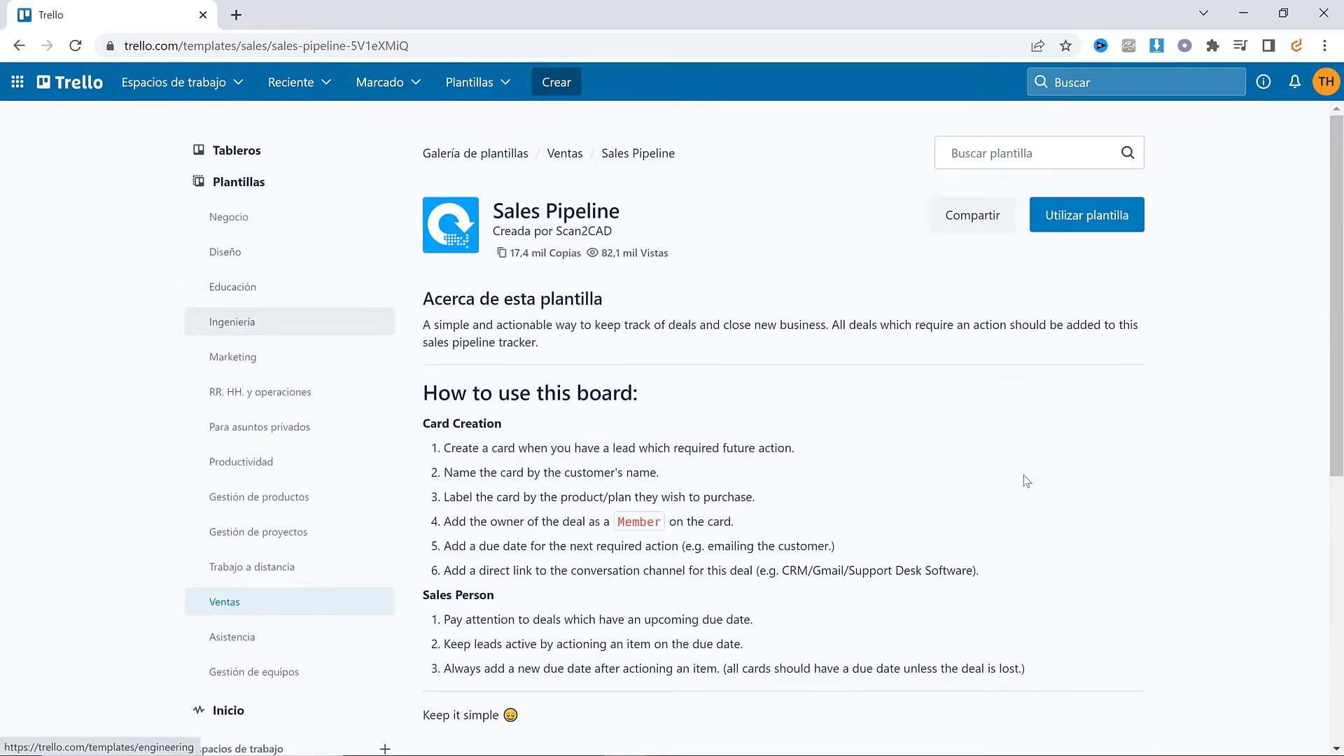
# Step: Open the Para asuntos privados category and look through its personal templates, returning to the start of the list
pyautogui.click(292, 429)
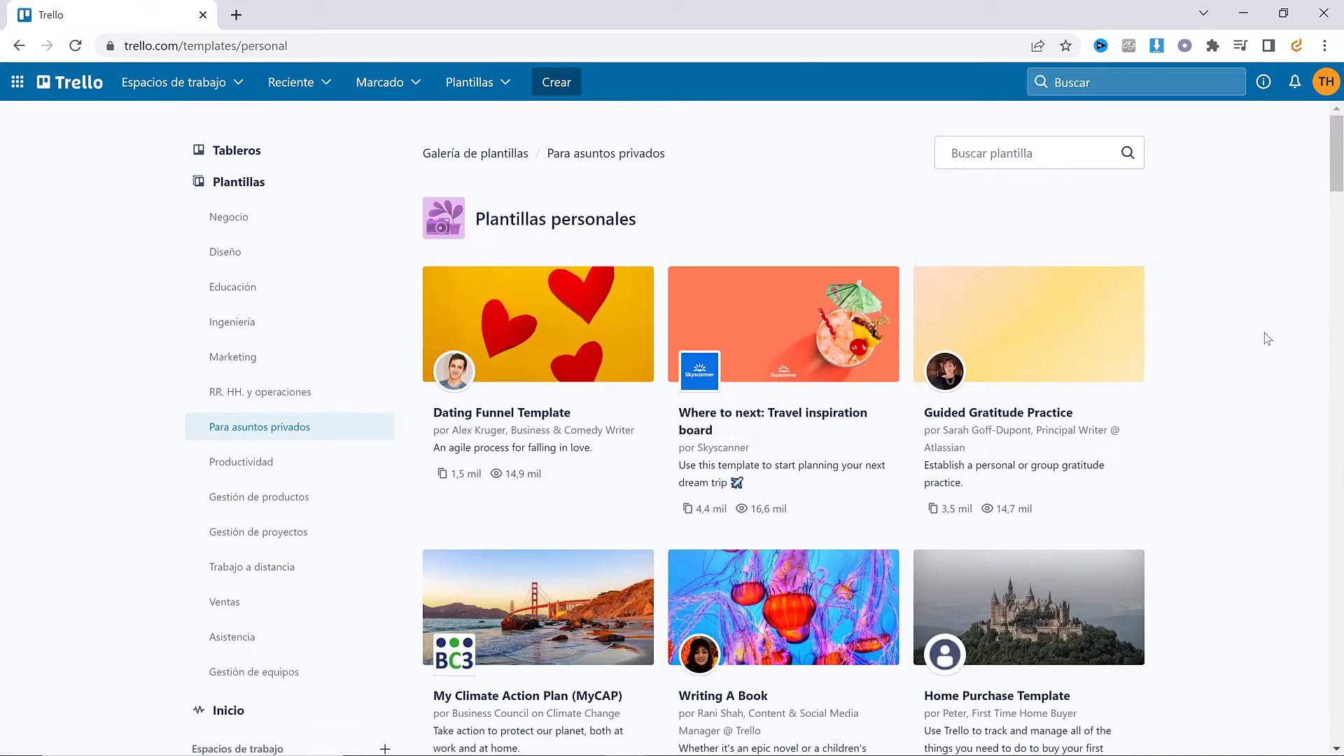
pyautogui.scroll(-5, 1265, 333)
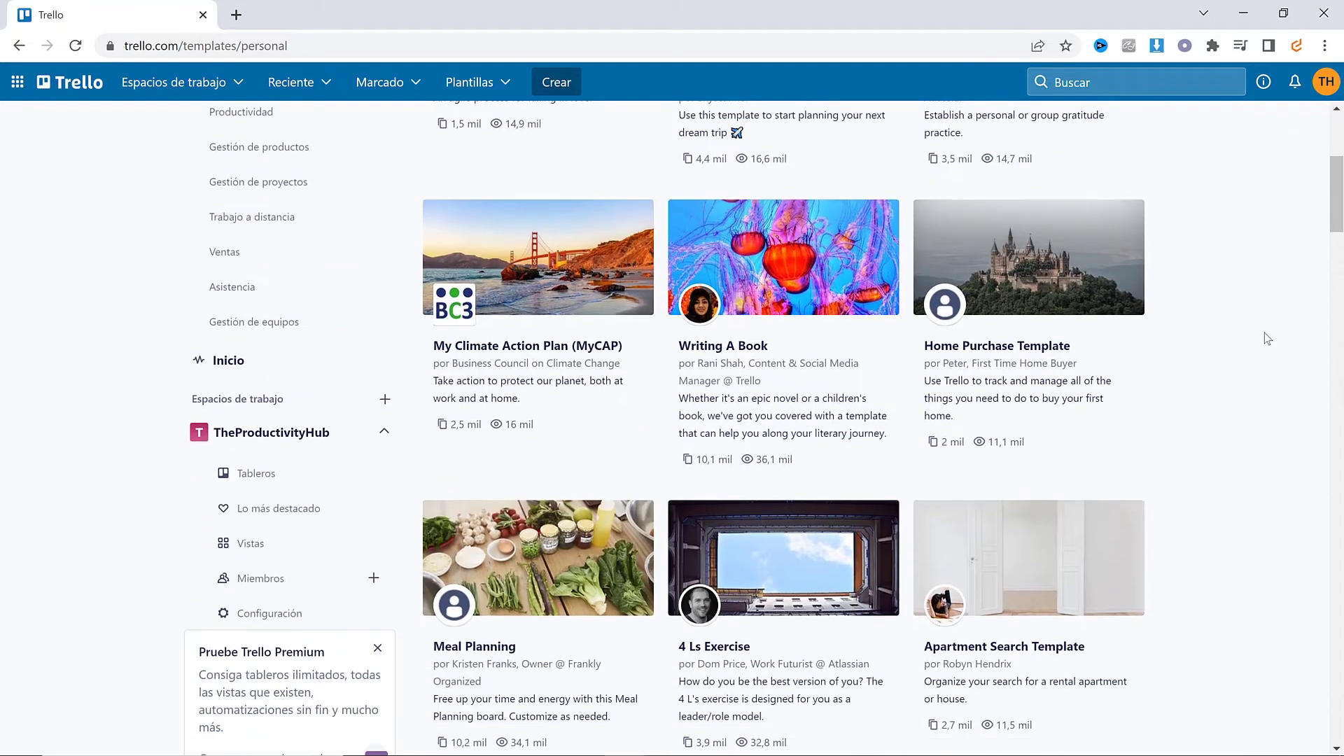
pyautogui.scroll(-4, 1264, 334)
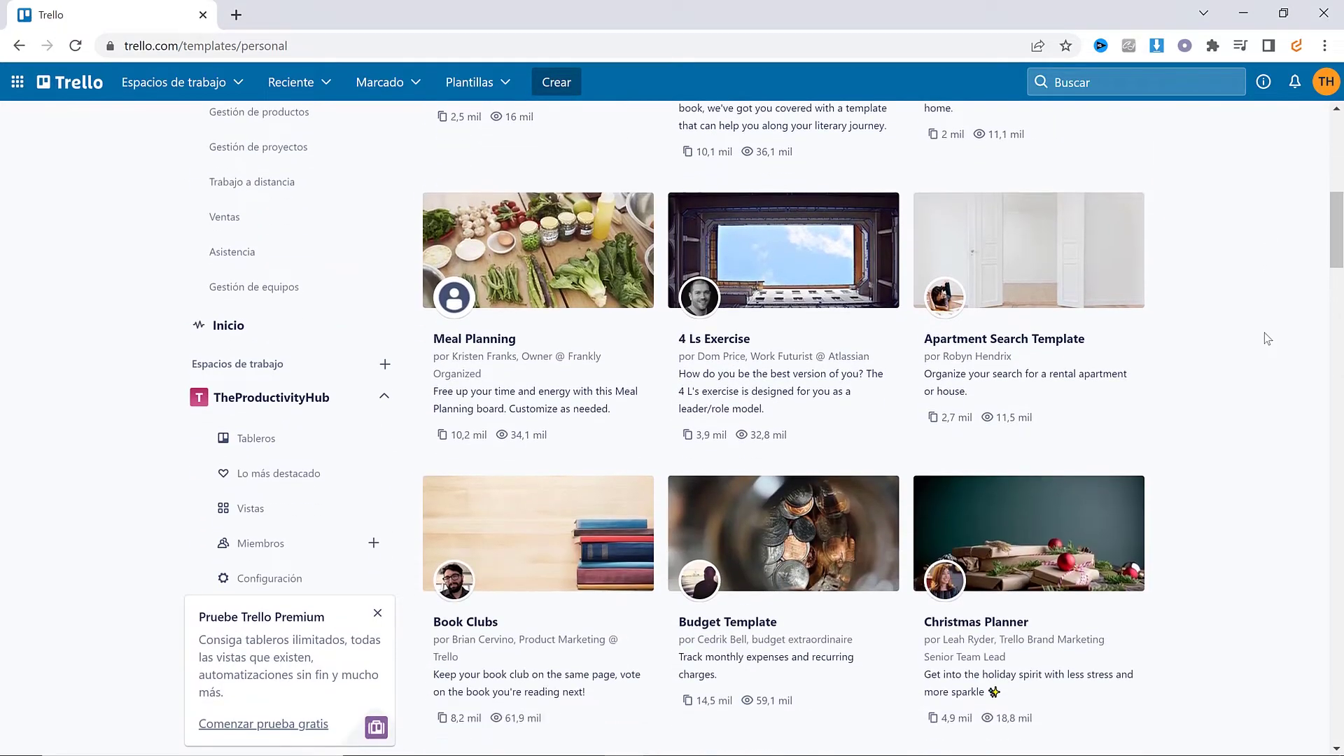
pyautogui.scroll(-1, 1264, 339)
pyautogui.scroll(-5, 1265, 334)
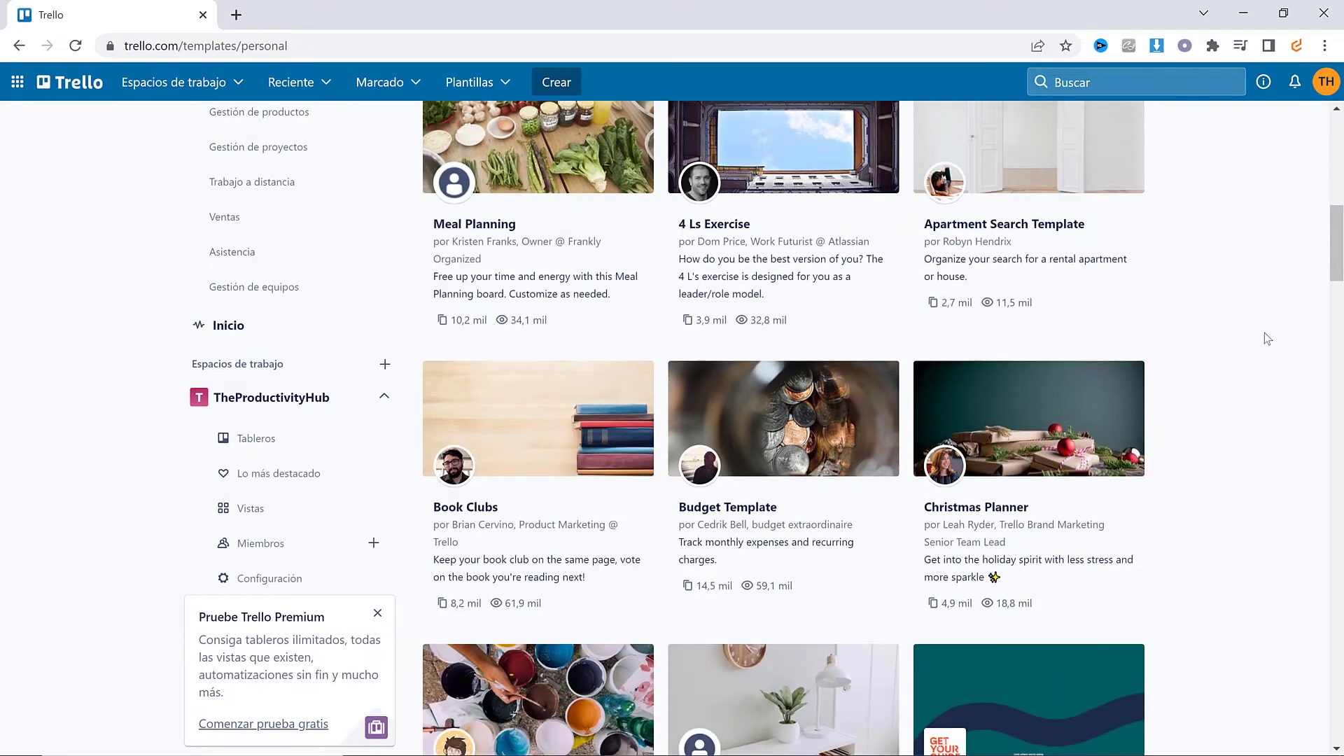
pyautogui.scroll(-4, 1265, 333)
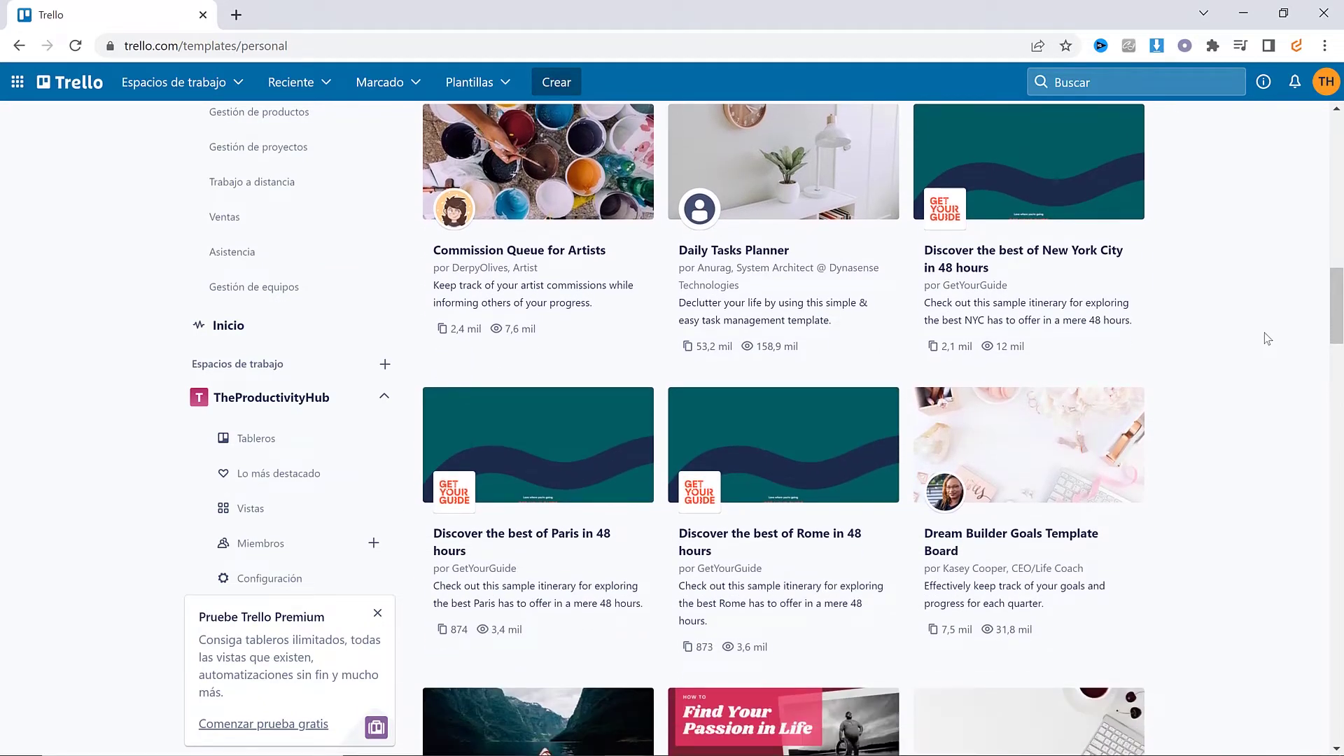
pyautogui.scroll(-6, 1264, 333)
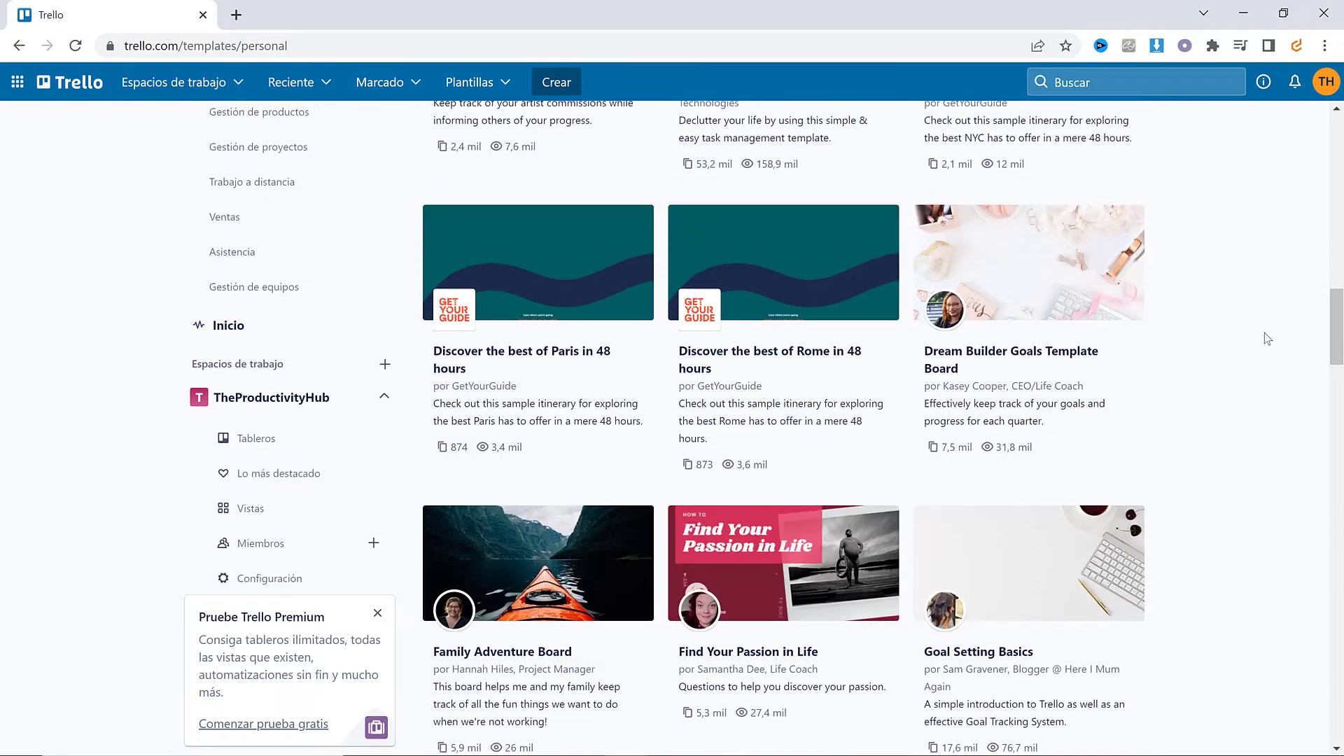
pyautogui.scroll(-3, 1264, 333)
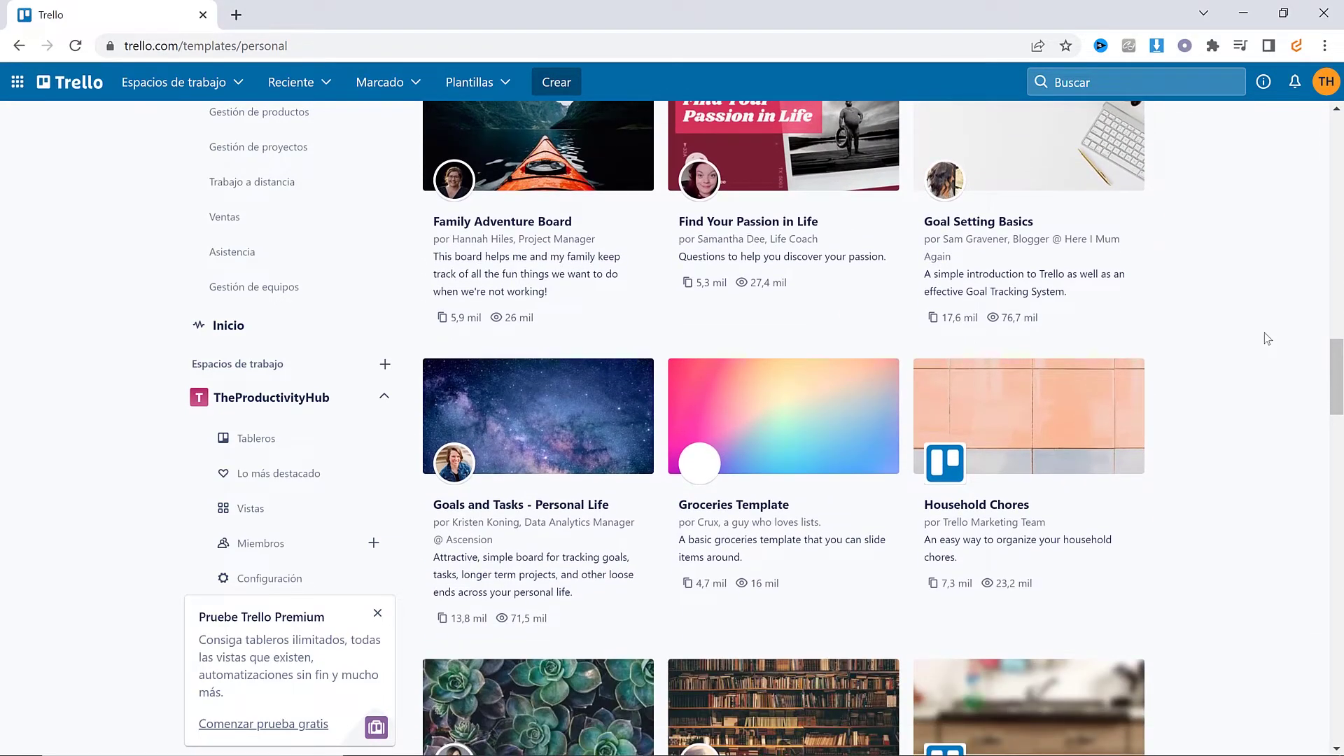
pyautogui.moveTo(1335, 371); pyautogui.dragTo(1311, 67)
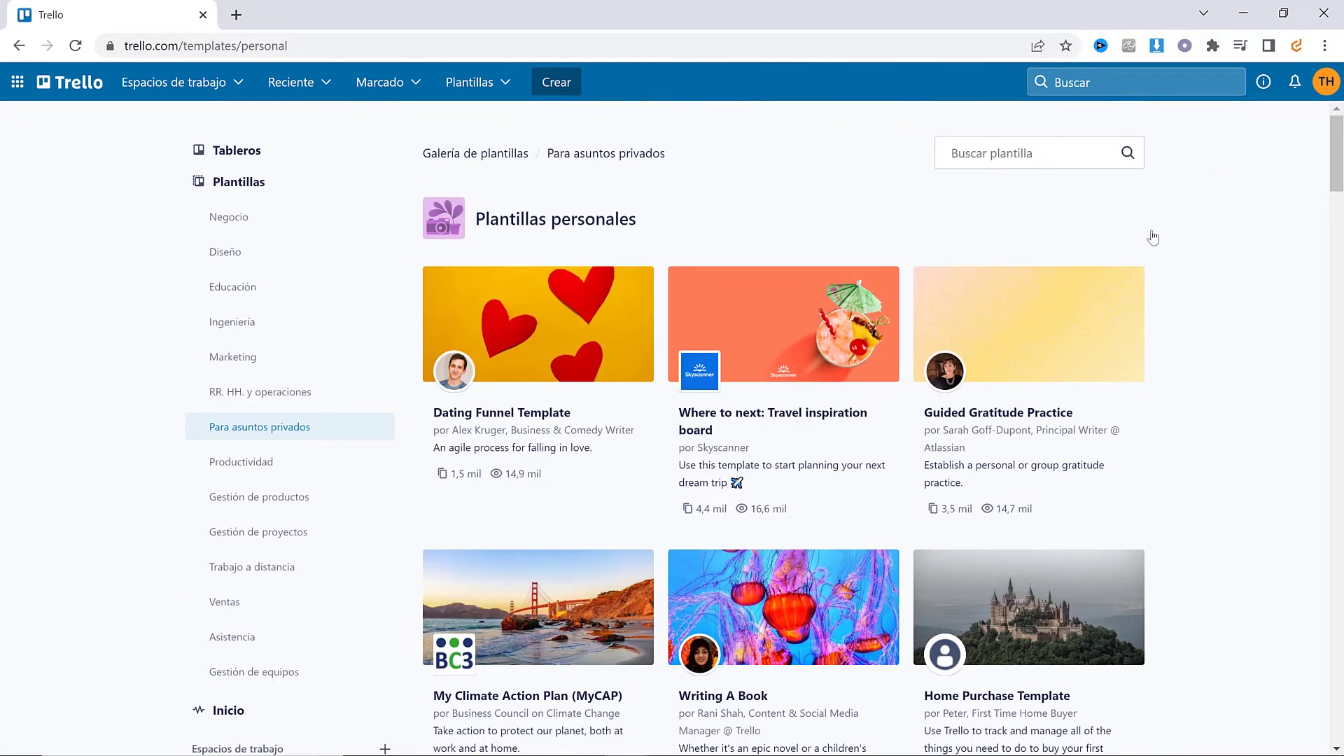
# Step: Open the "Where to next: Travel inspiration board" template and review its description and all lists in the board preview
pyautogui.click(779, 348)
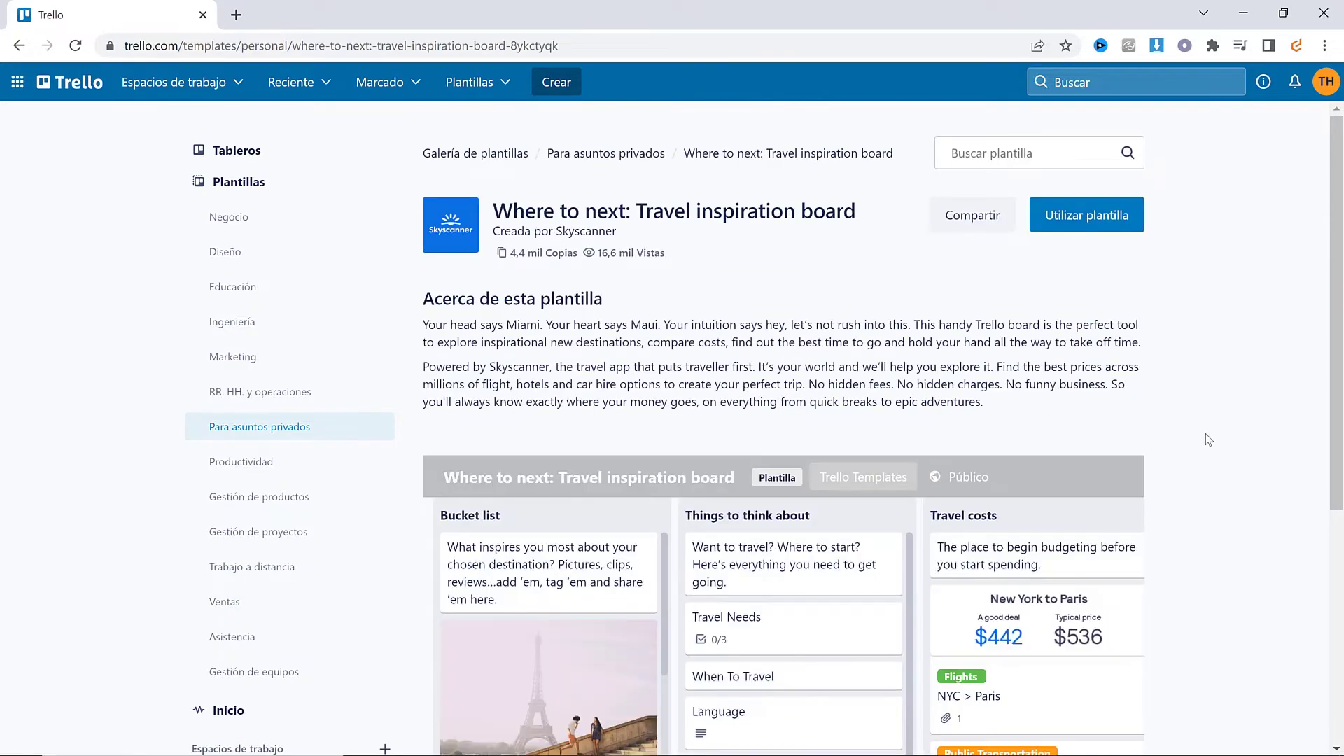
pyautogui.scroll(-3, 1209, 440)
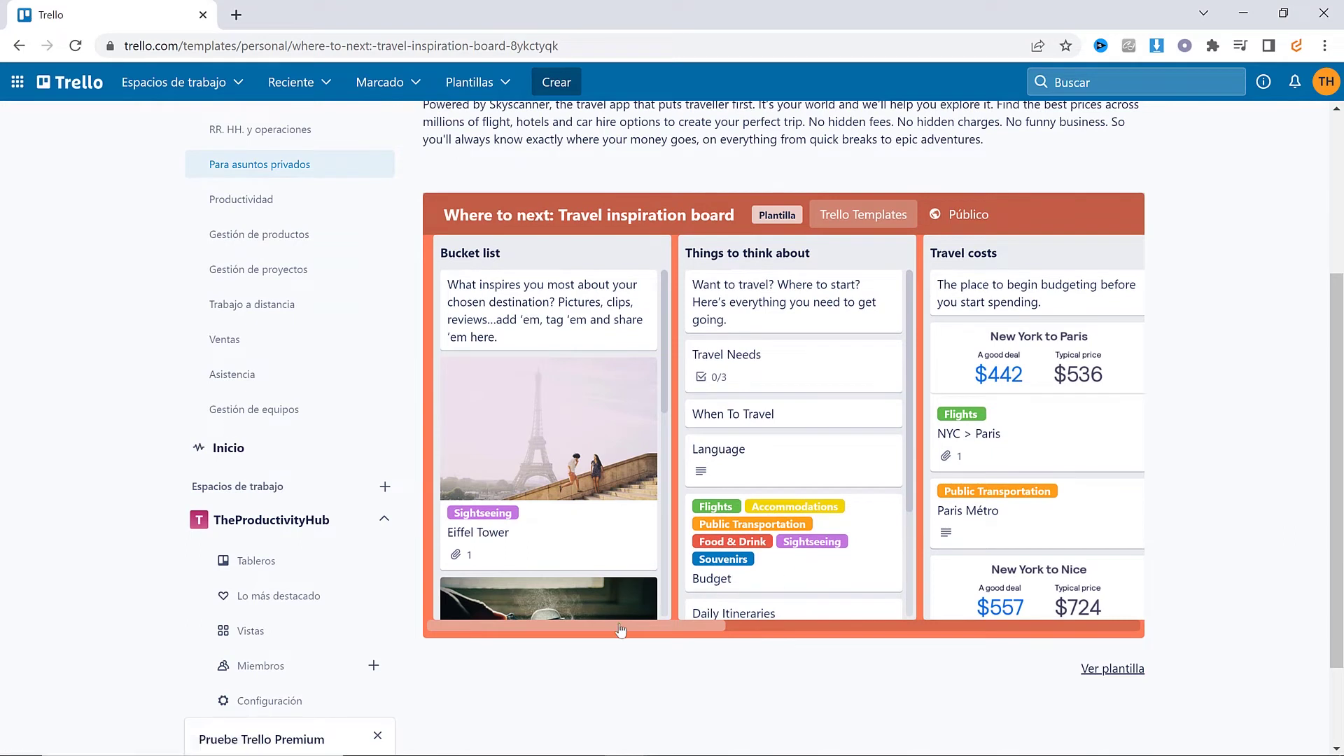
pyautogui.moveTo(618, 630); pyautogui.dragTo(1054, 625)
pyautogui.scroll(3, 1060, 594)
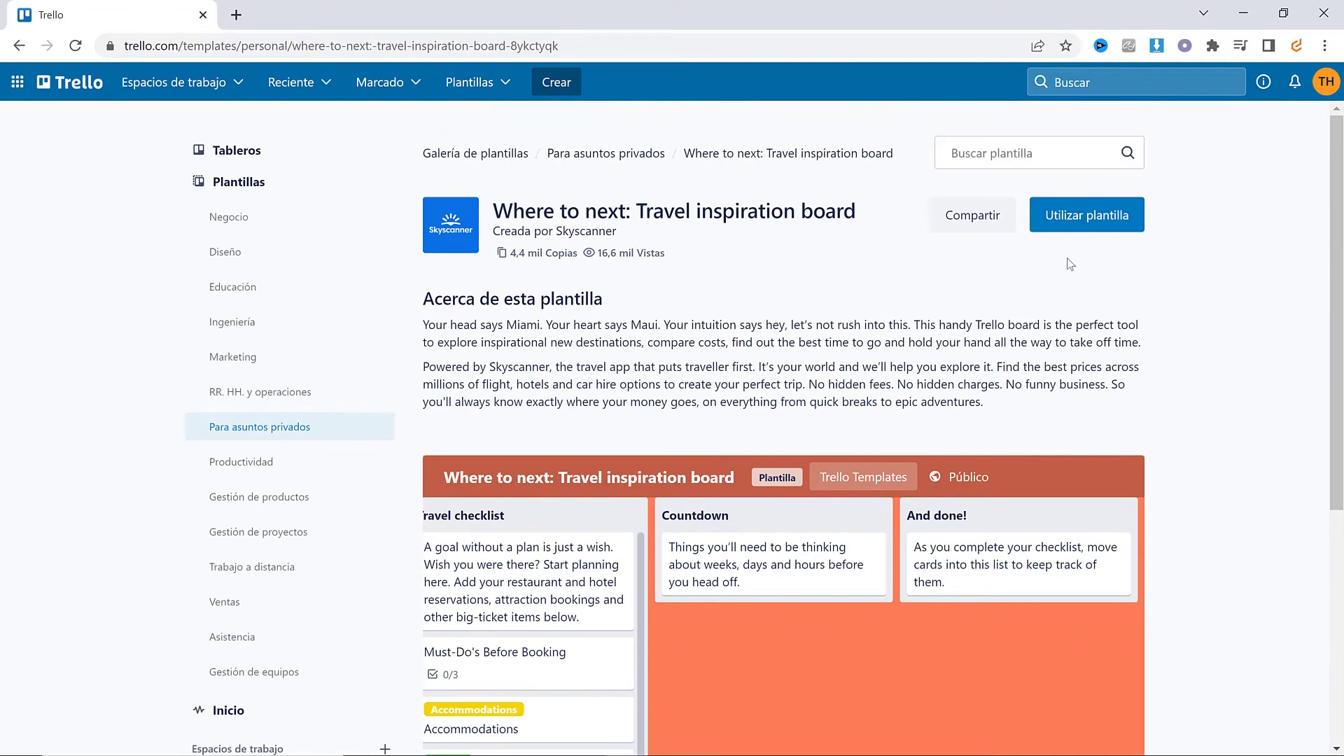
# Step: Create a board from the travel inspiration template in the TheProductivityHub workspace, keeping all cards, and rename it "Mi próximo viaje"
pyautogui.click(1069, 219)
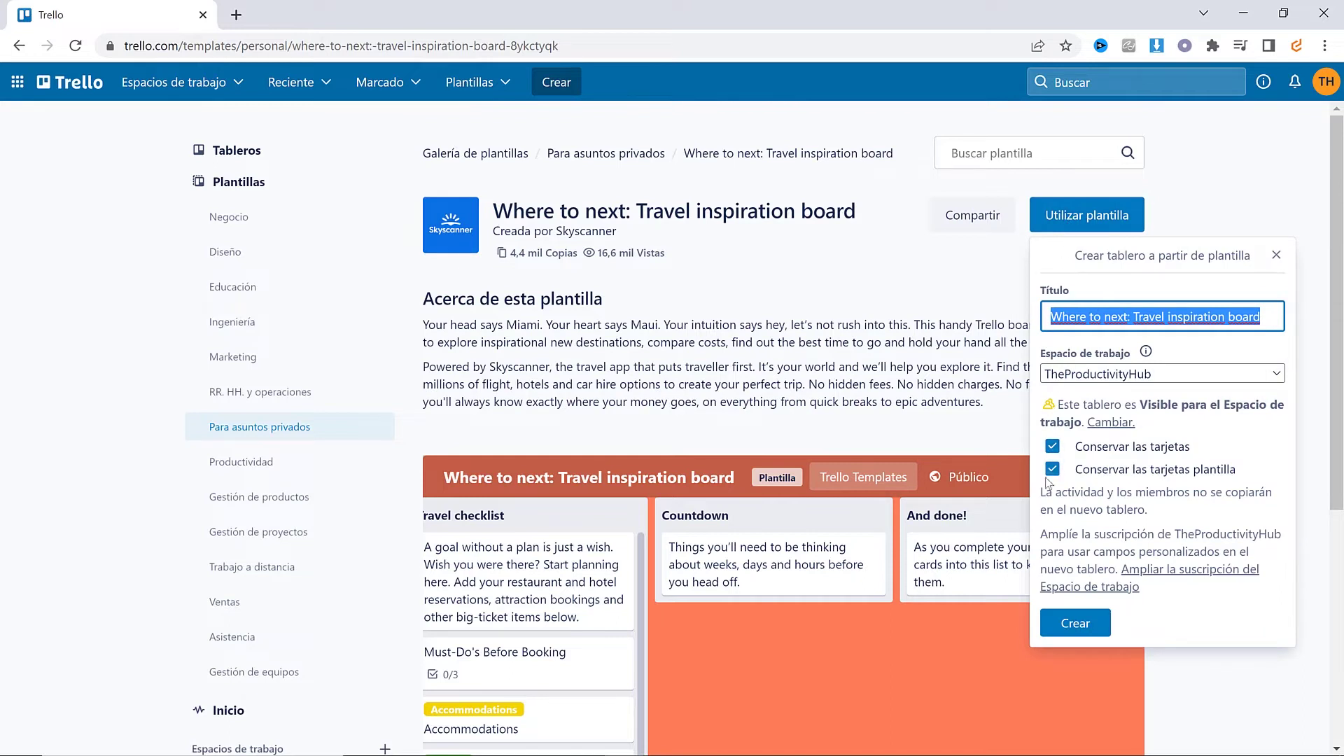
pyautogui.click(1062, 625)
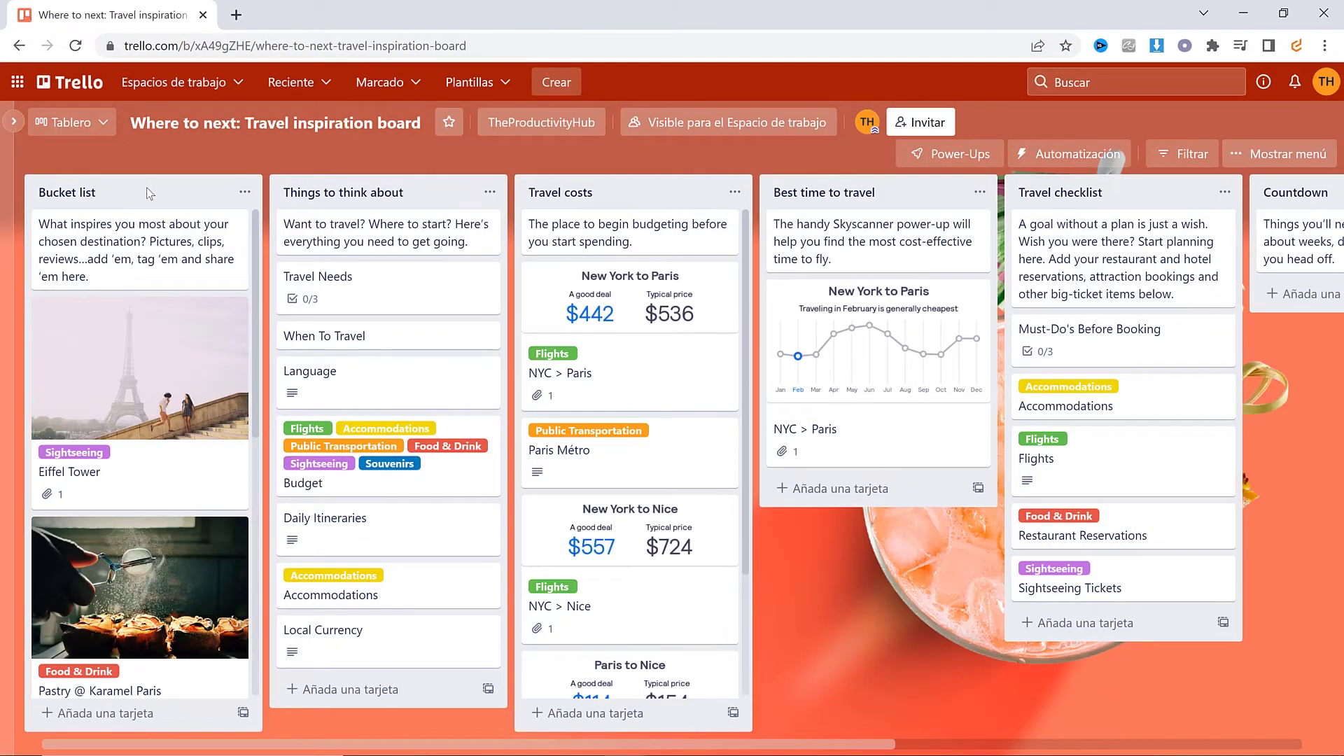
pyautogui.click(326, 131)
pyautogui.write('Mi próximo viaje')
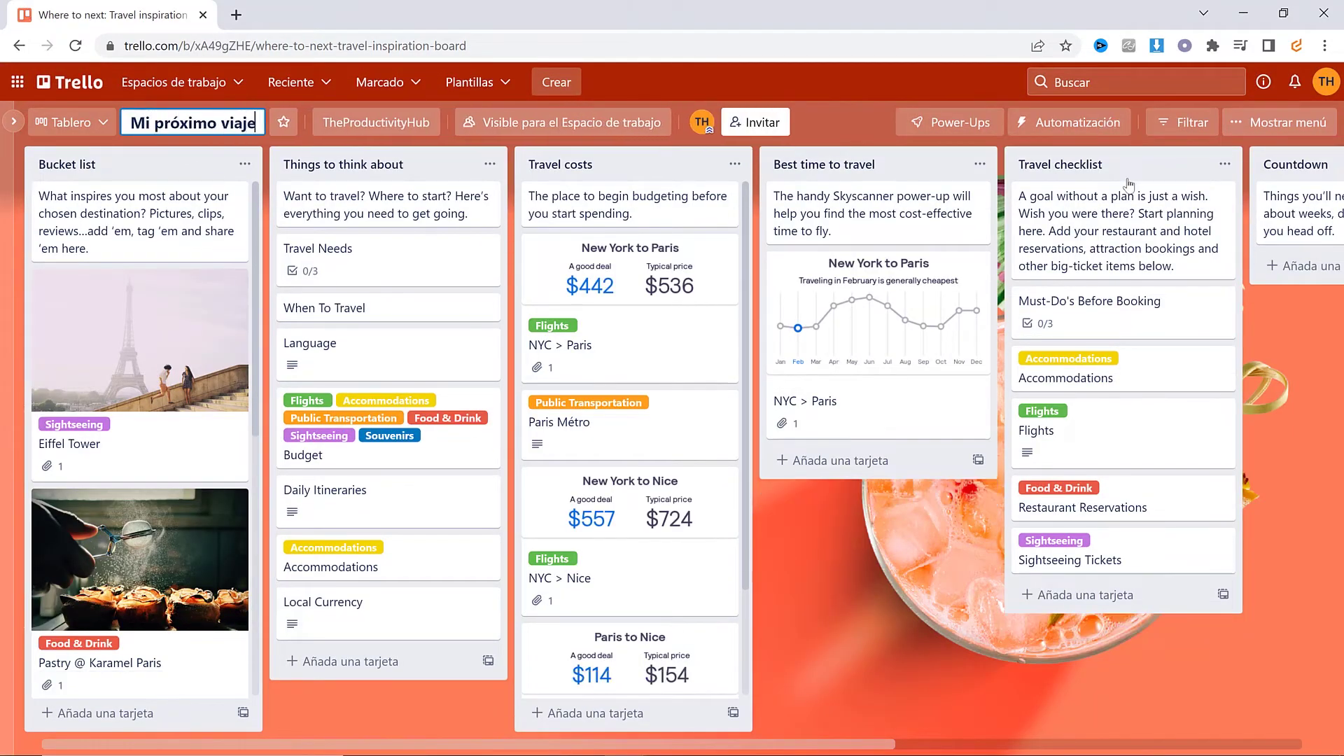
pyautogui.press('Return')
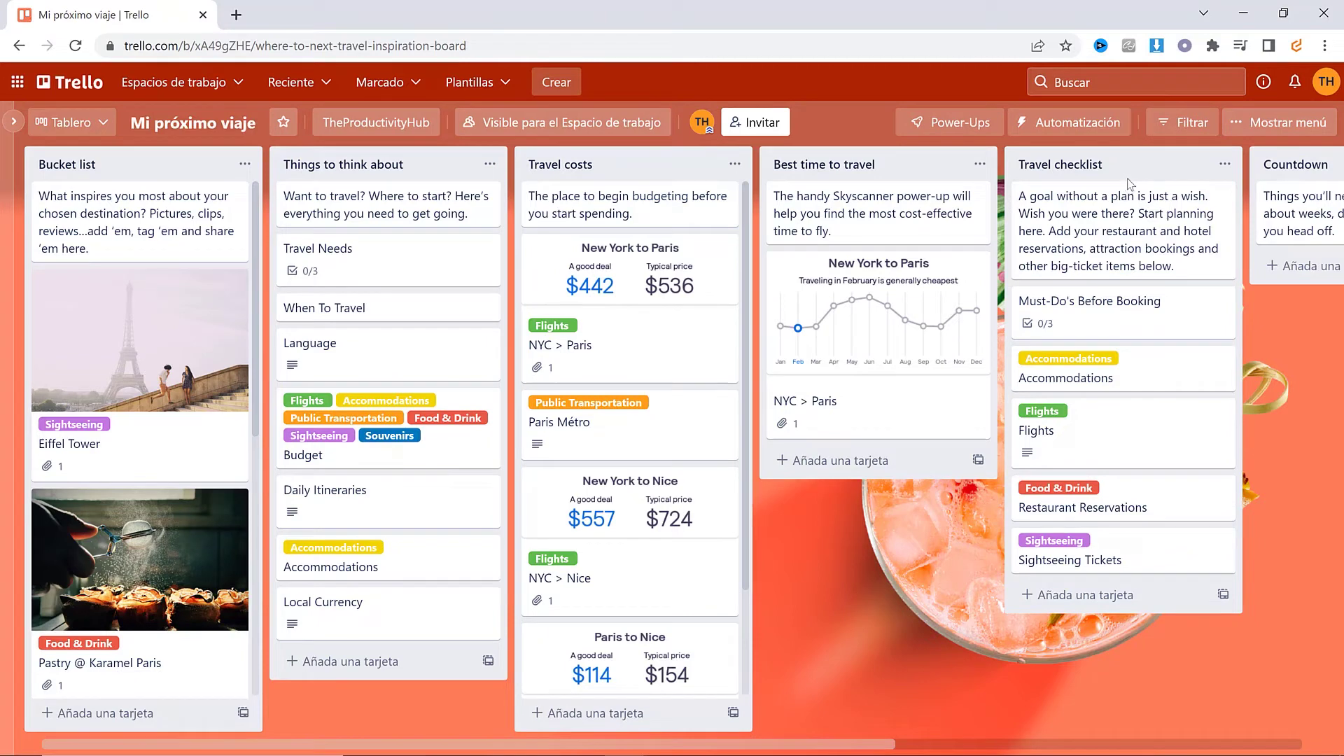
# Step: Move Budget to Travel checklist, the NYC > Paris flight to Best time to travel, and the Skyscanner power-up card below Travel Needs
pyautogui.click(62, 83)
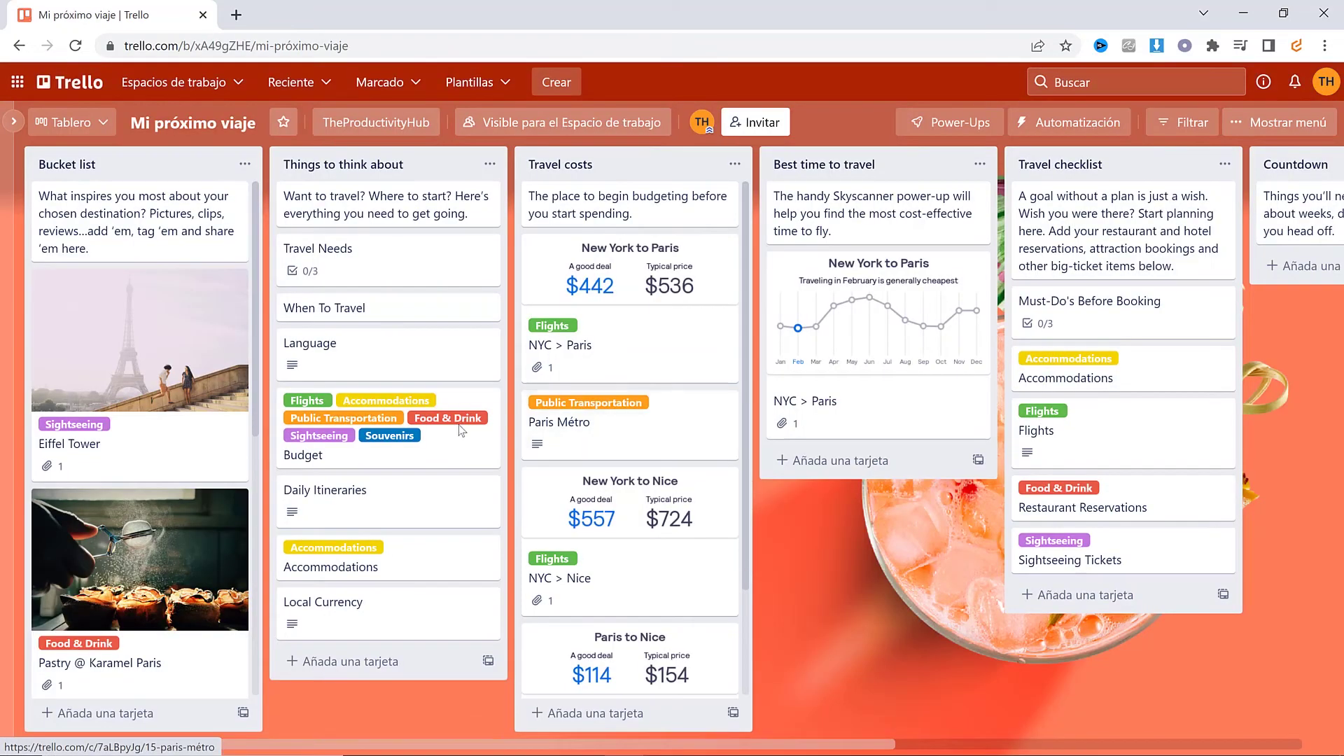
pyautogui.moveTo(382, 434); pyautogui.dragTo(1170, 310)
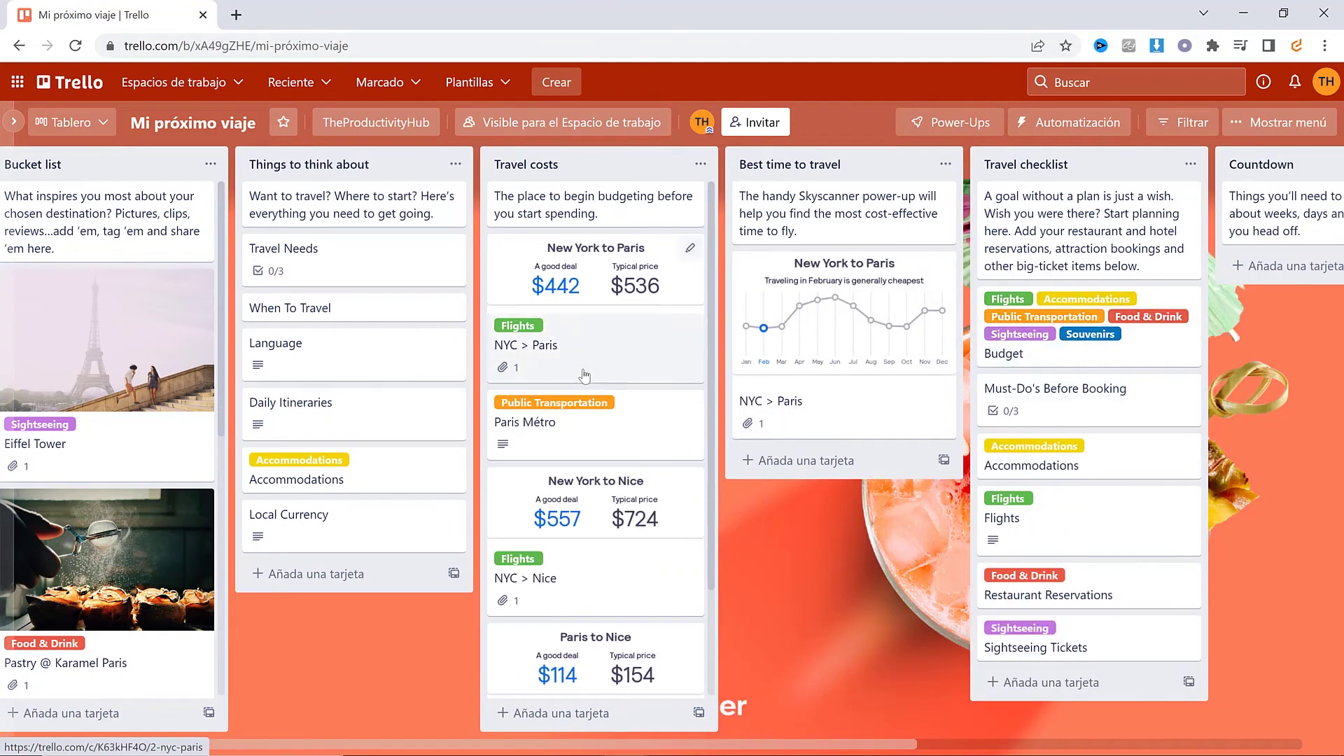
pyautogui.moveTo(592, 357); pyautogui.dragTo(860, 404)
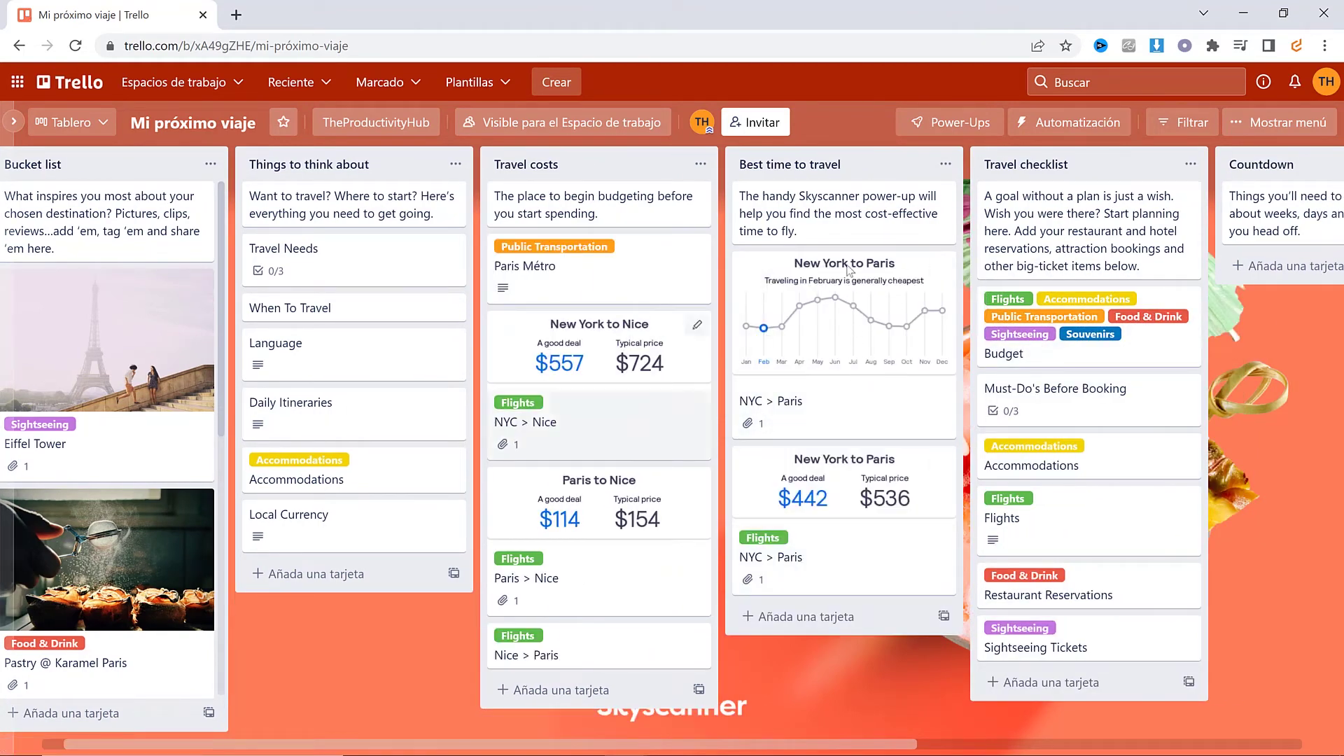
pyautogui.moveTo(779, 197); pyautogui.dragTo(288, 311)
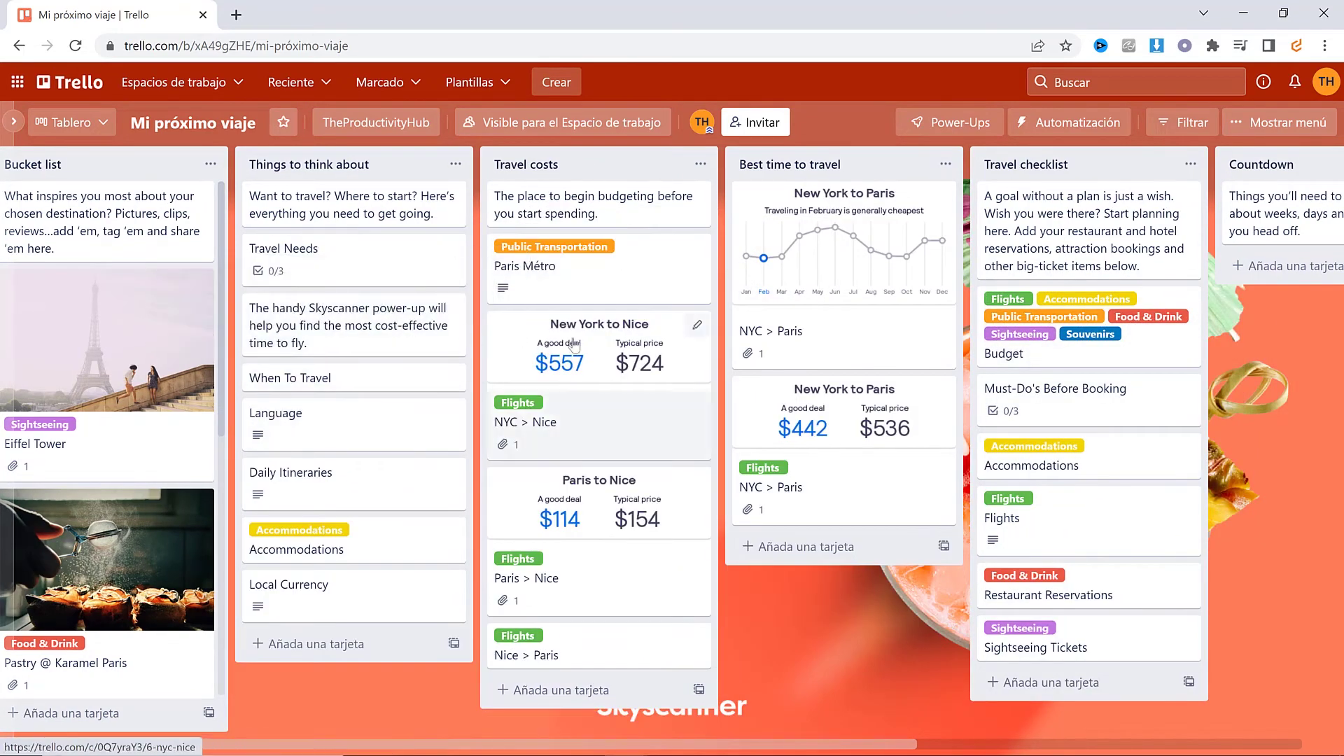
# Step: Open the NYC > Nice card in Travel costs, review its description, attachment and activity sections, and close it
pyautogui.click(700, 435)
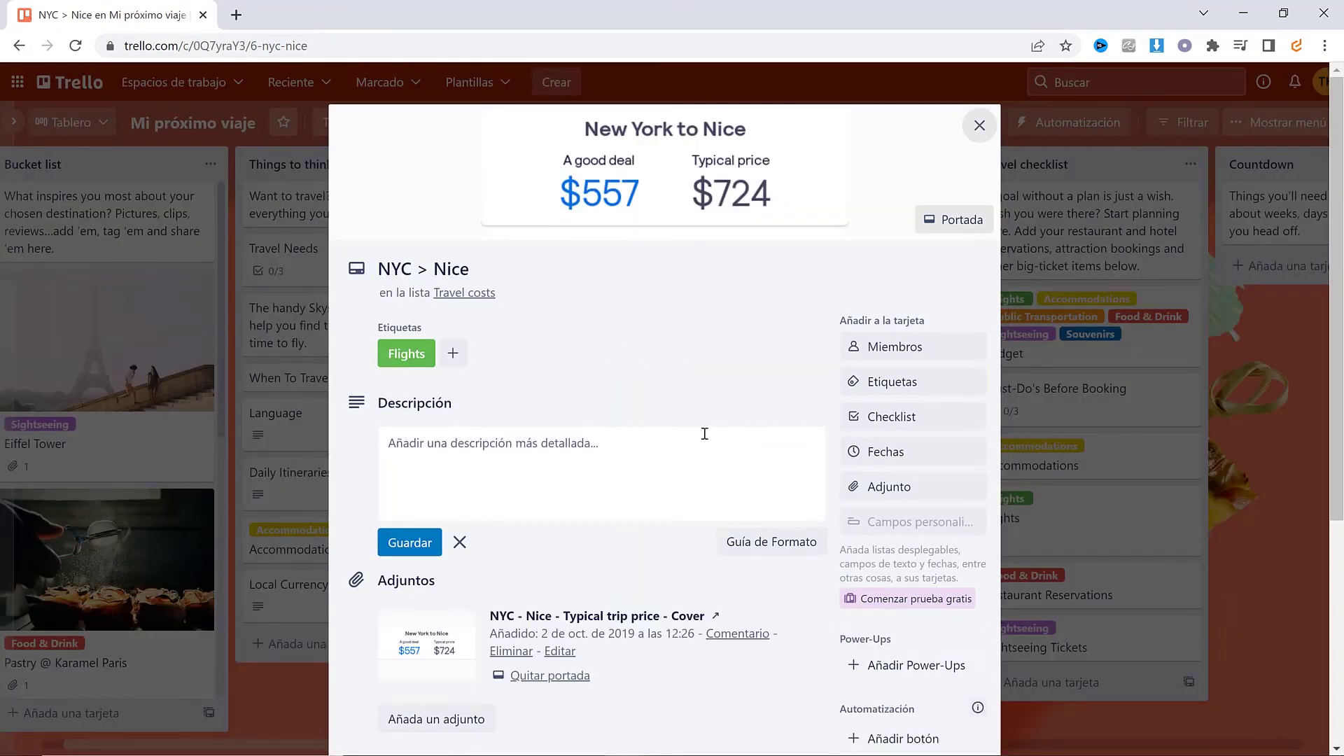
pyautogui.scroll(-4, 703, 438)
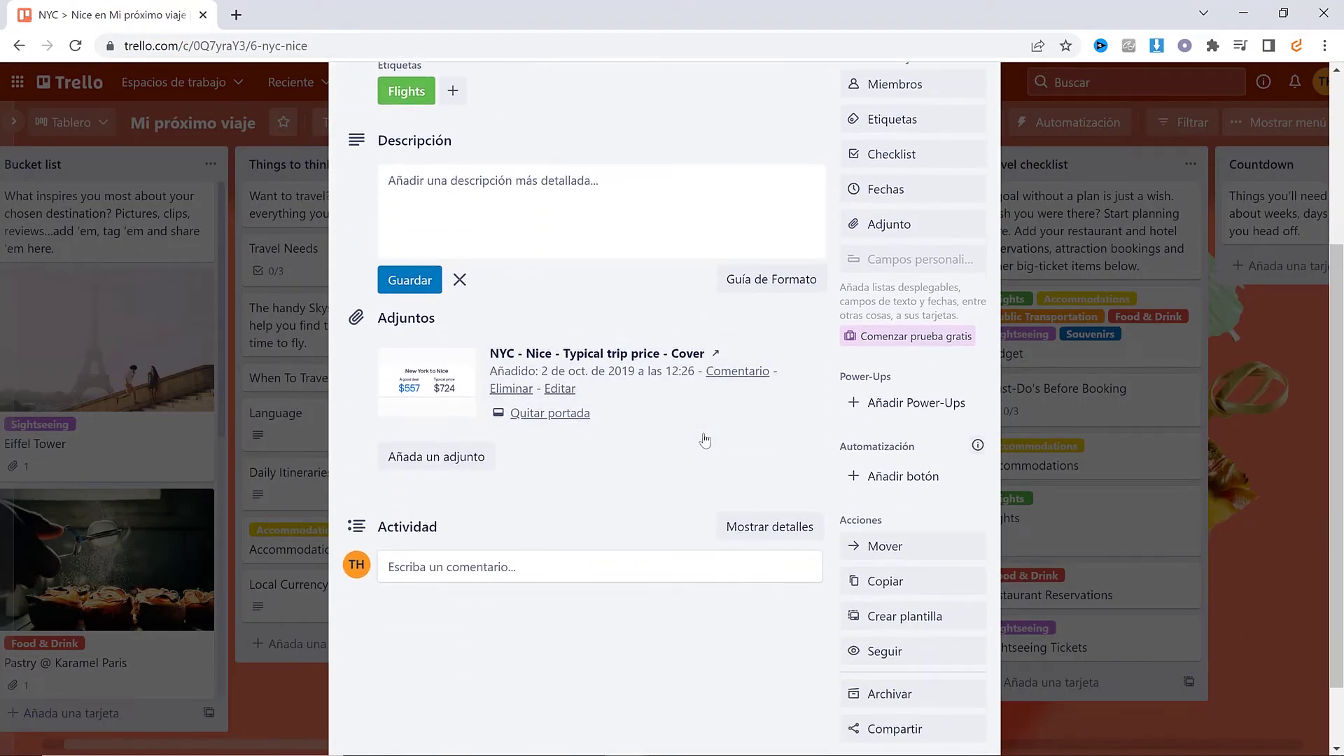
pyautogui.scroll(4, 703, 439)
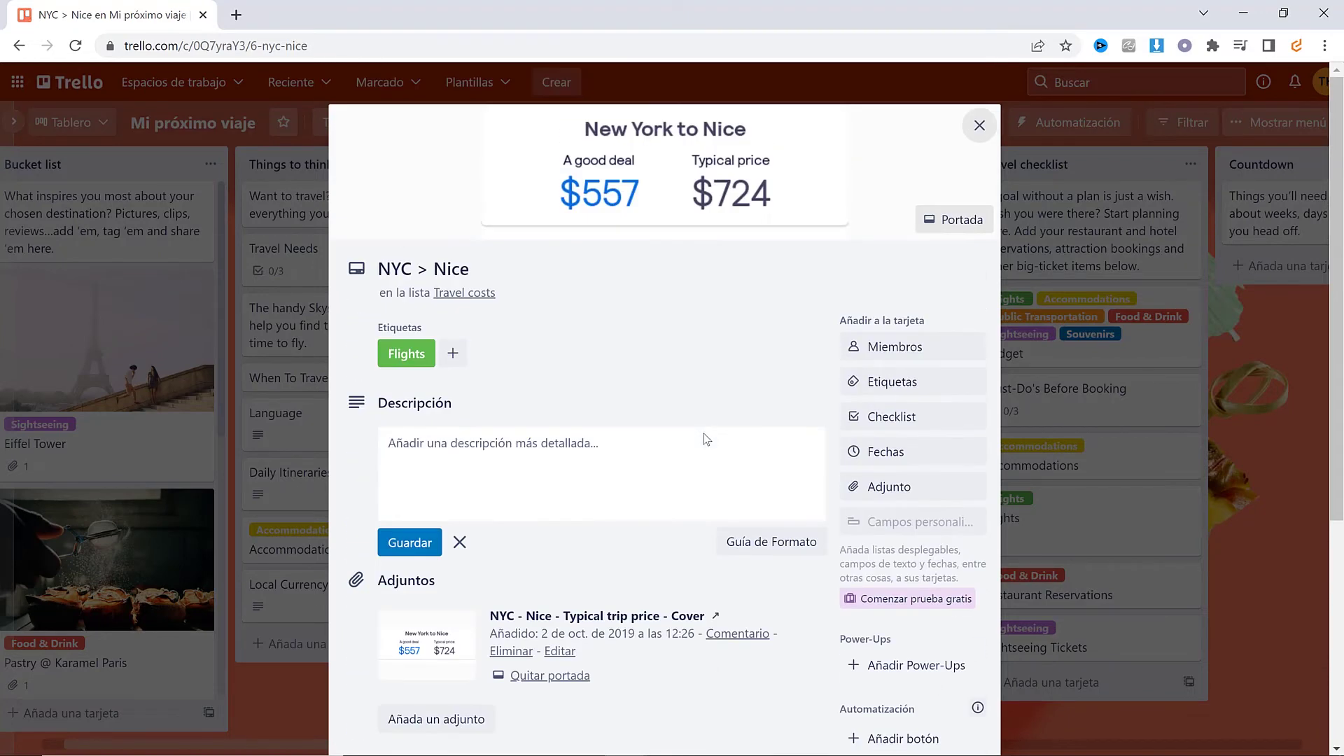
pyautogui.click(1153, 274)
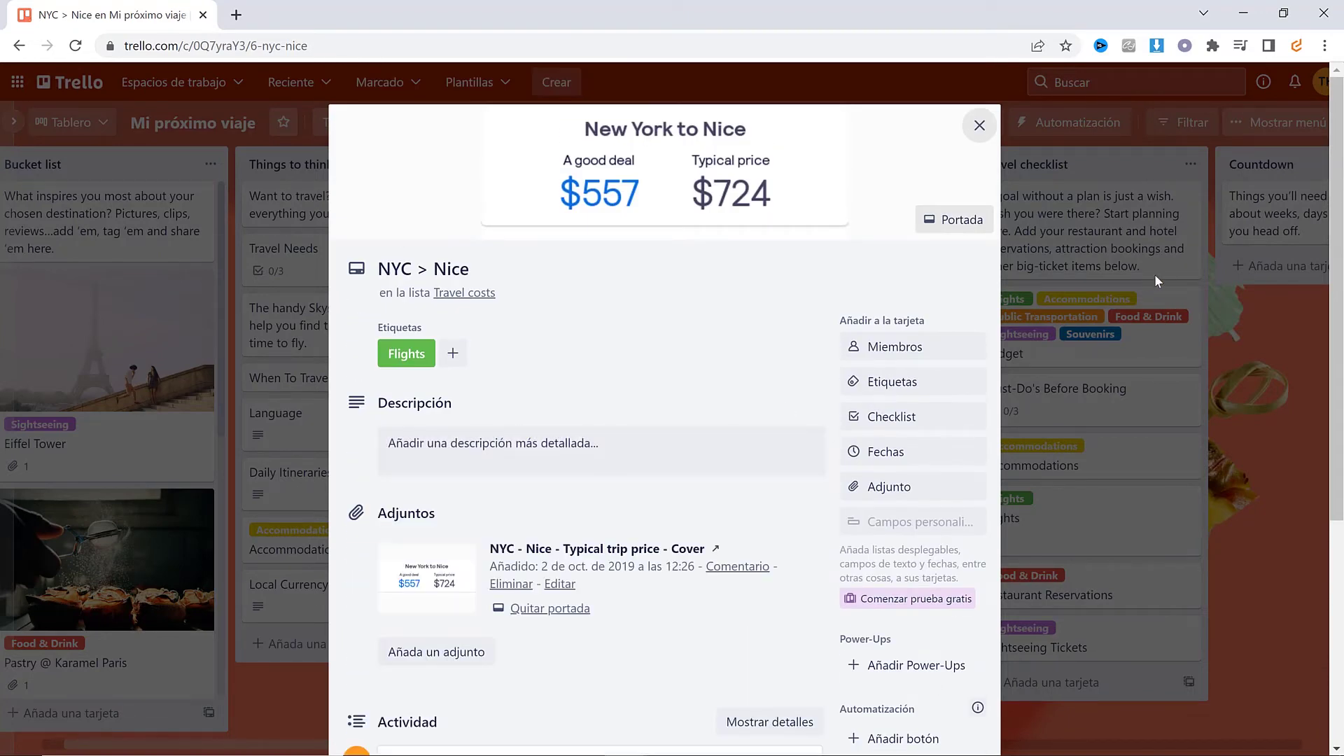
pyautogui.click(979, 127)
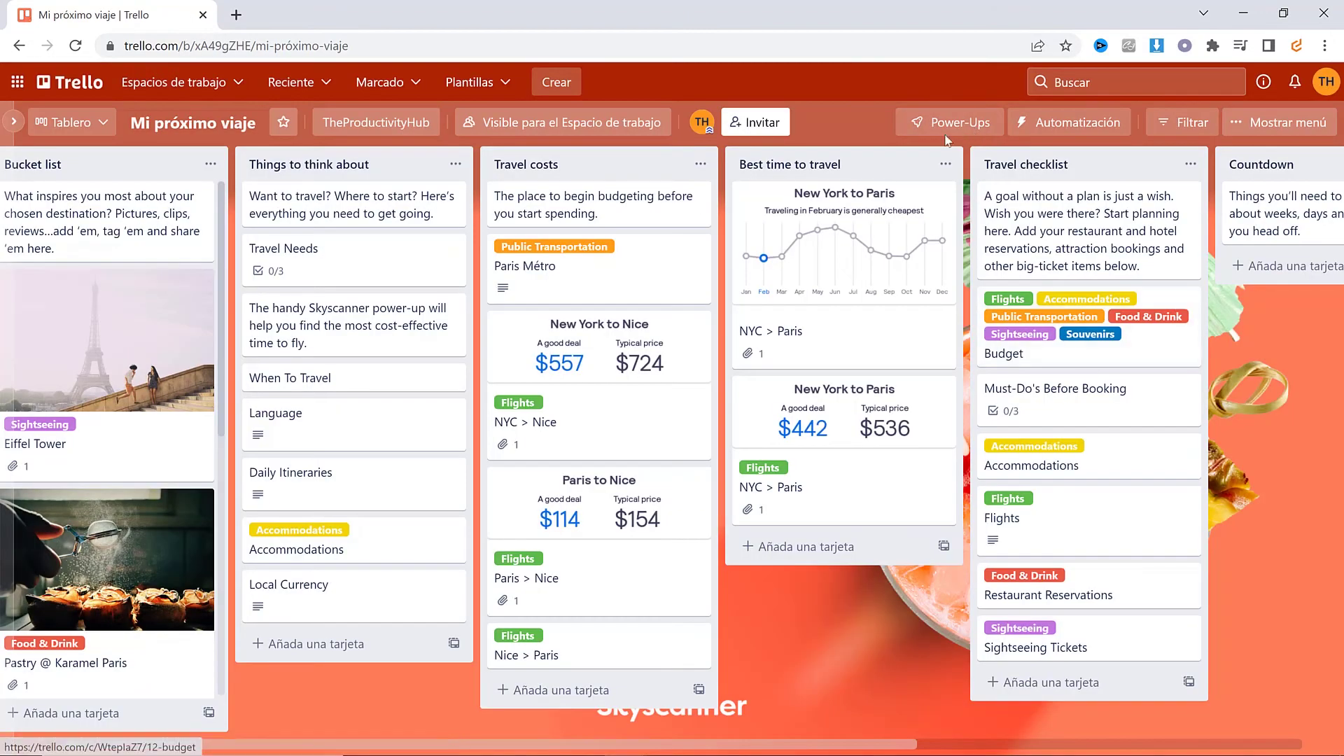
# Step: Open the Eiffel Tower card in Bucket list, look over its label, description and image attachment, and close it
pyautogui.click(107, 344)
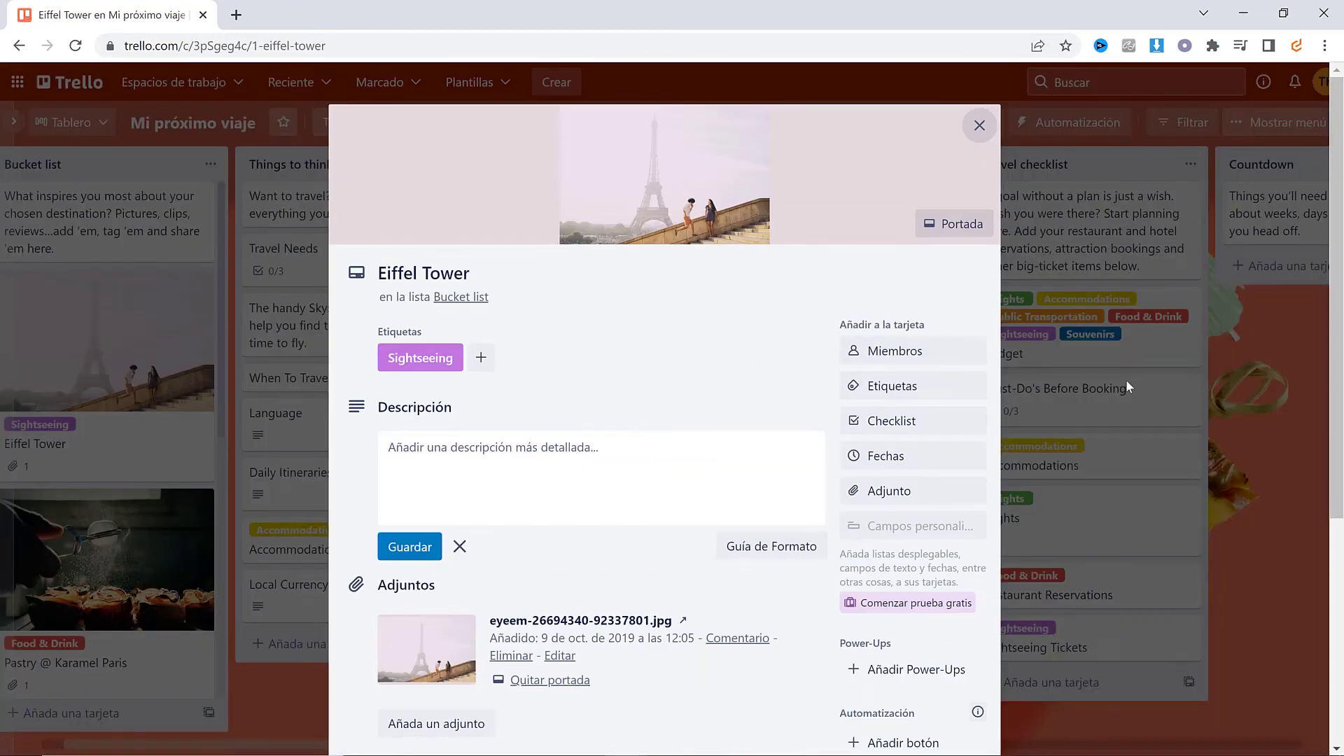
pyautogui.click(1126, 380)
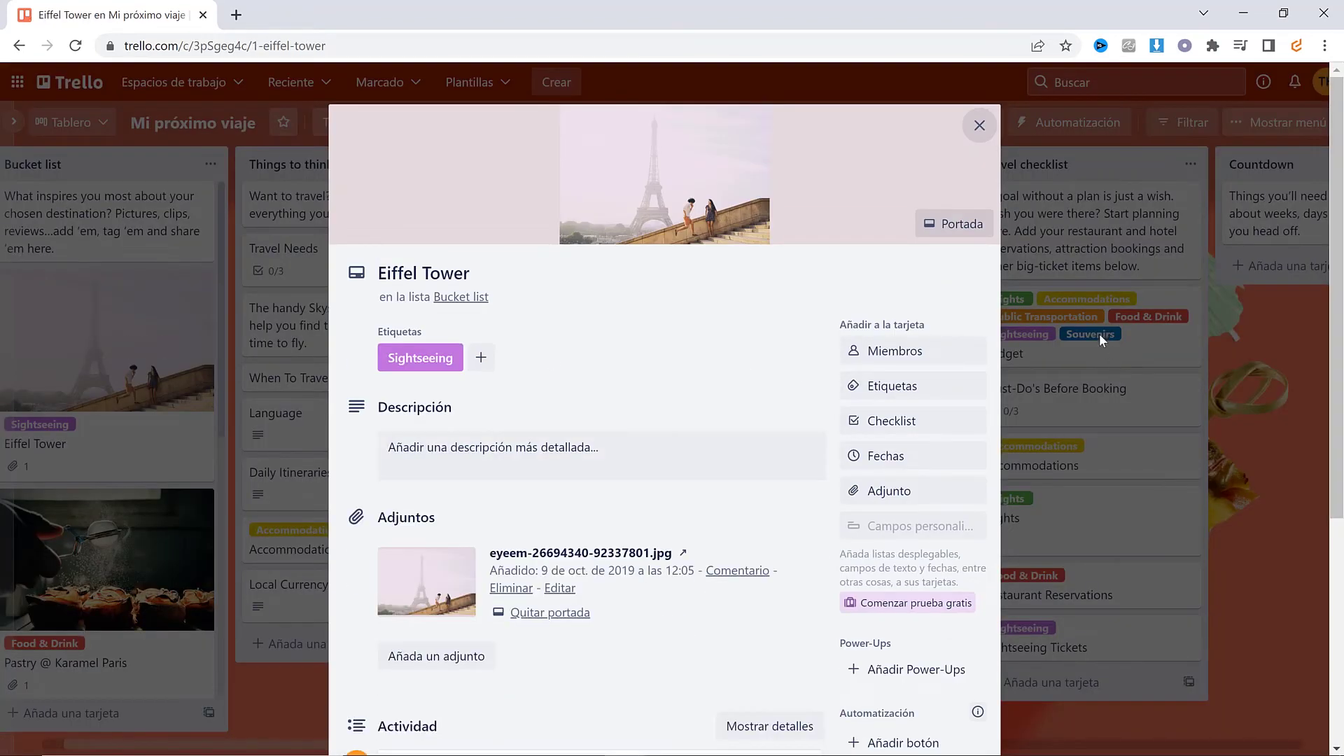
pyautogui.click(979, 126)
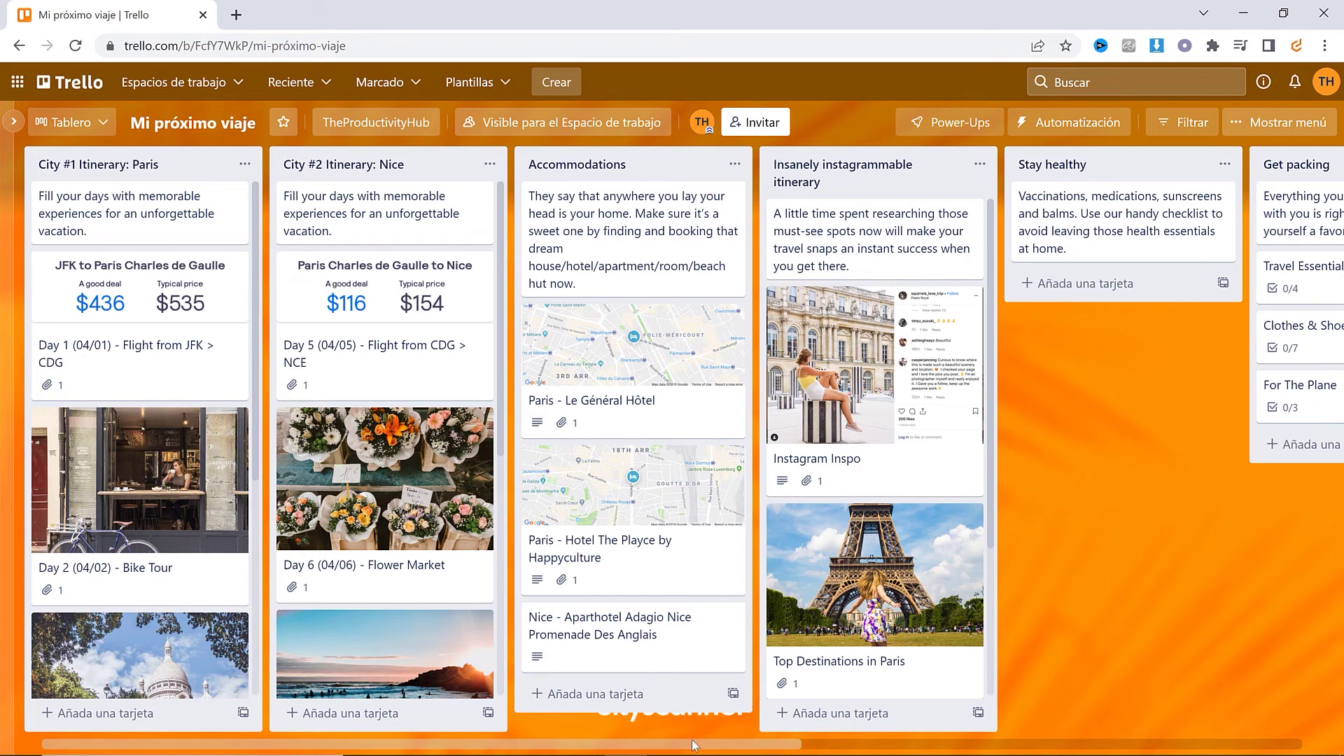
# Step: Review the itinerary board through to its Booking checklist, translate the page into Spanish, and return to the Paris itinerary list
pyautogui.moveTo(711, 744); pyautogui.dragTo(1079, 744)
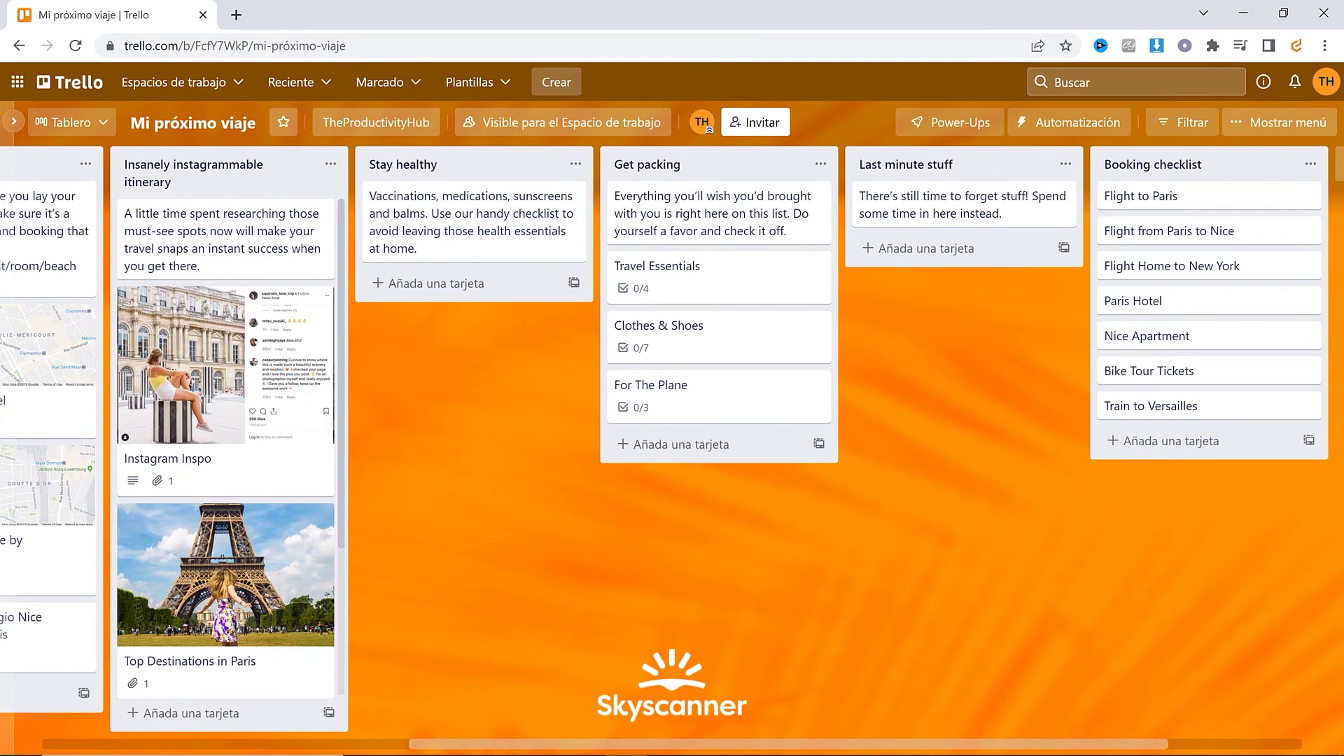
pyautogui.rightClick(506, 457)
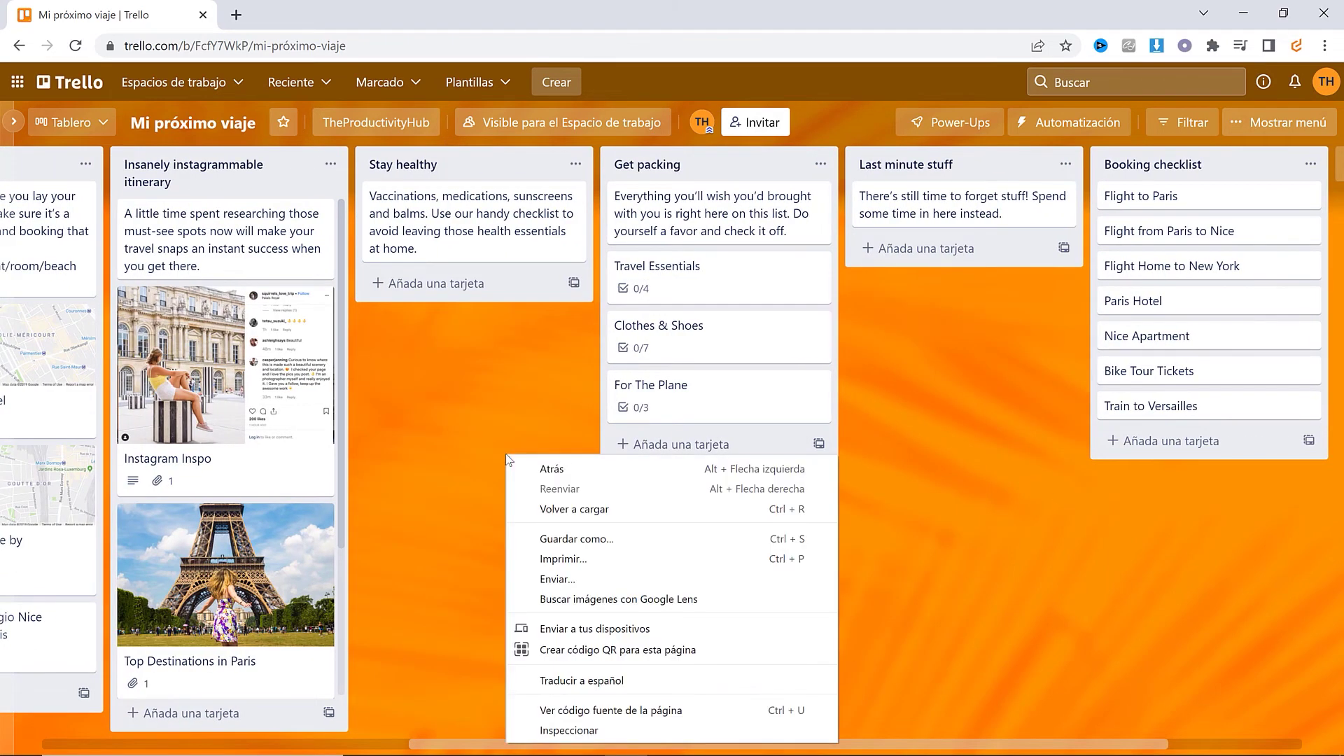
pyautogui.click(555, 682)
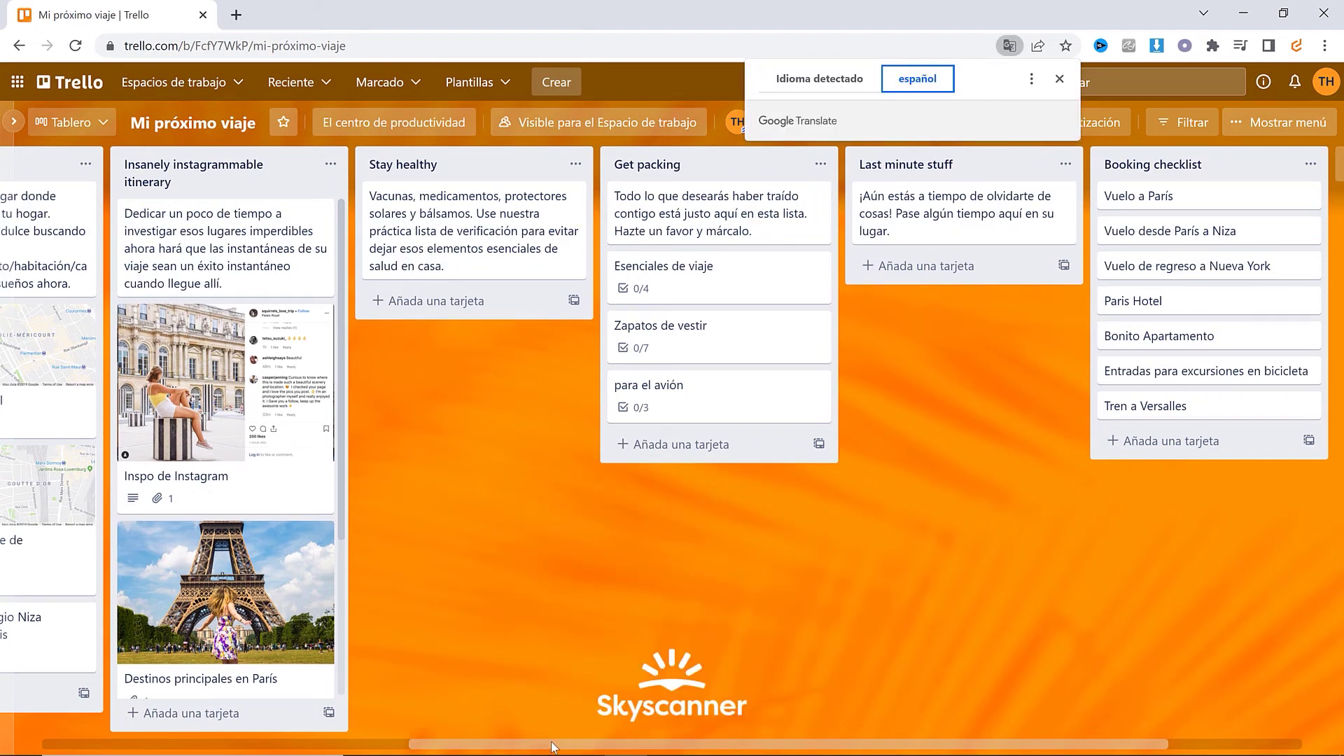
pyautogui.moveTo(553, 744); pyautogui.dragTo(175, 749)
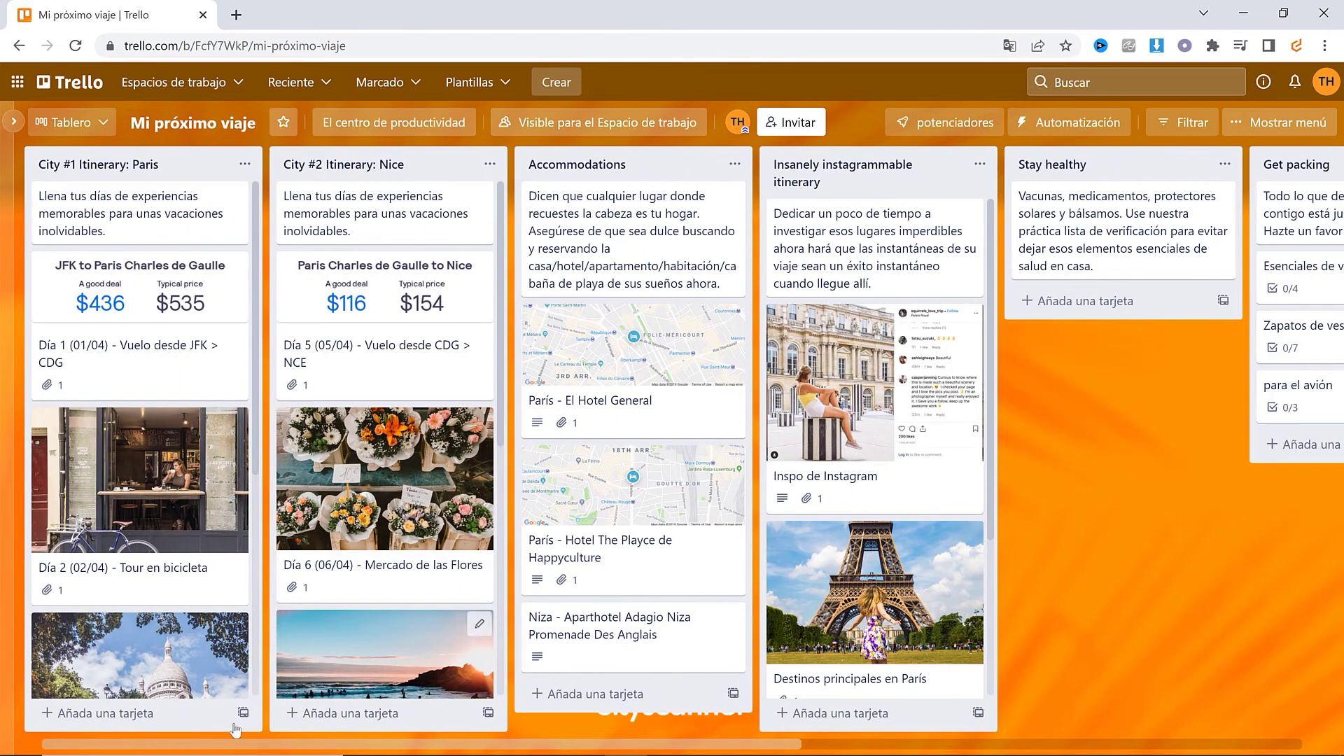